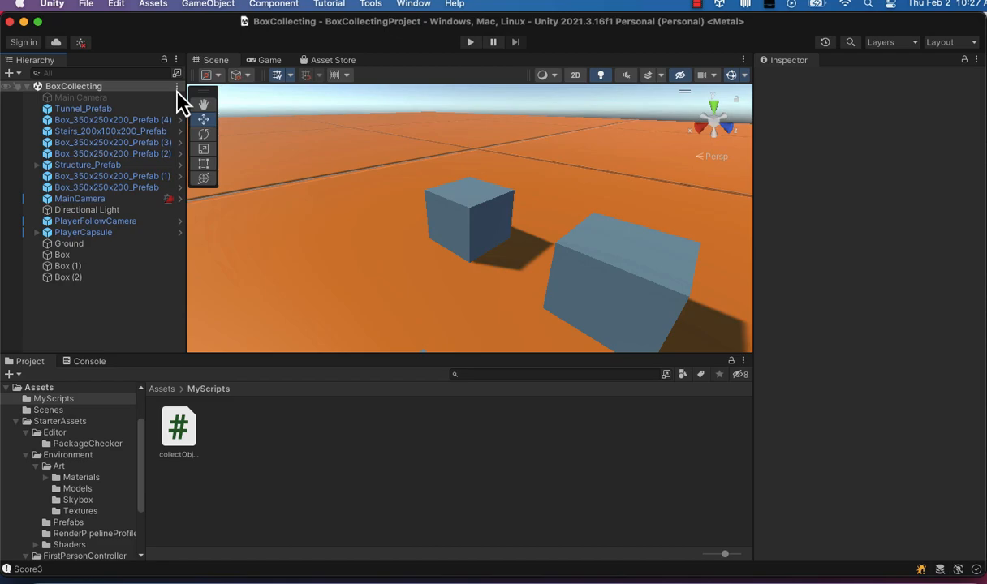
- Add a new scene to the hierarchy alongside the BoxCollecting scene
left_click(177, 87)
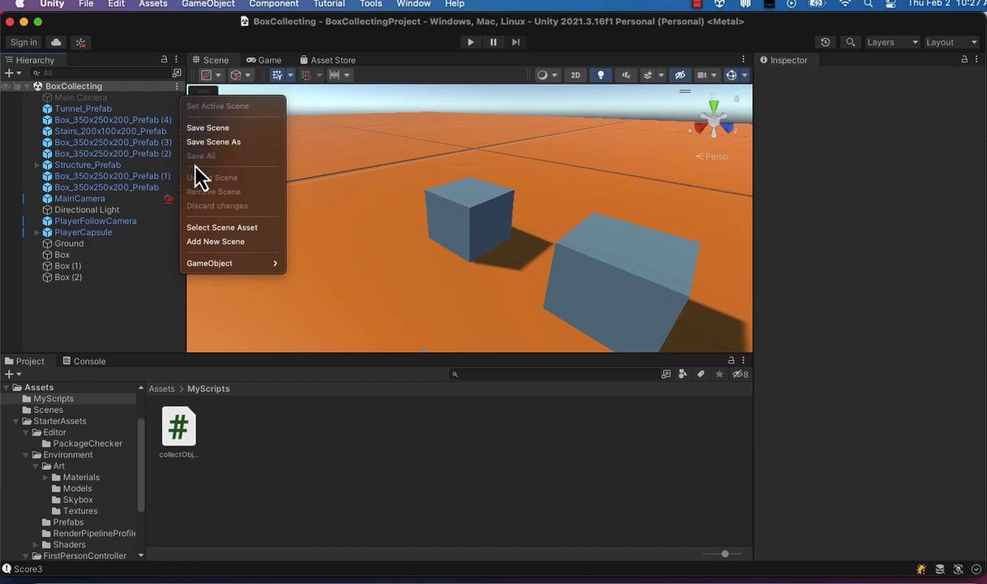
left_click(207, 244)
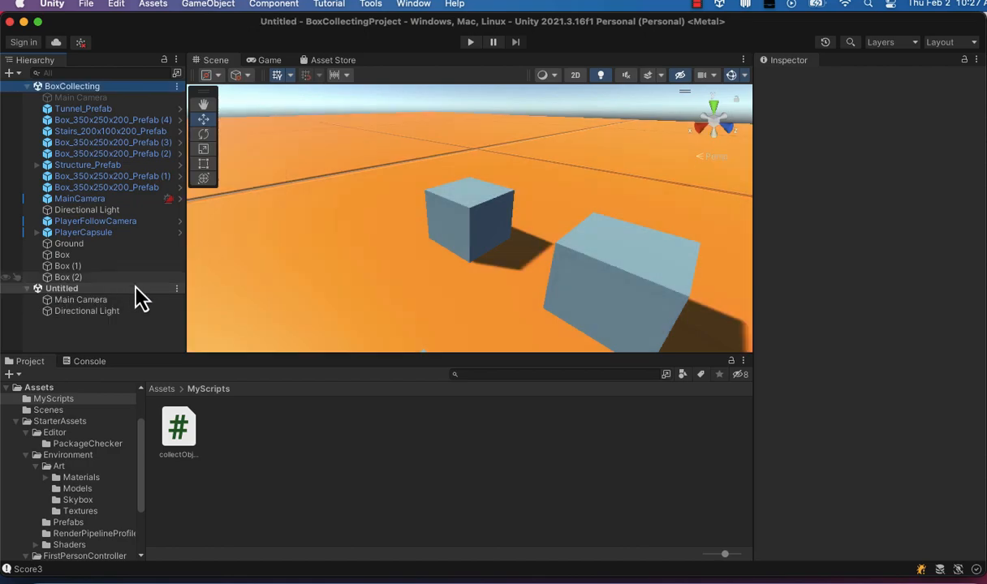
left_click(147, 290)
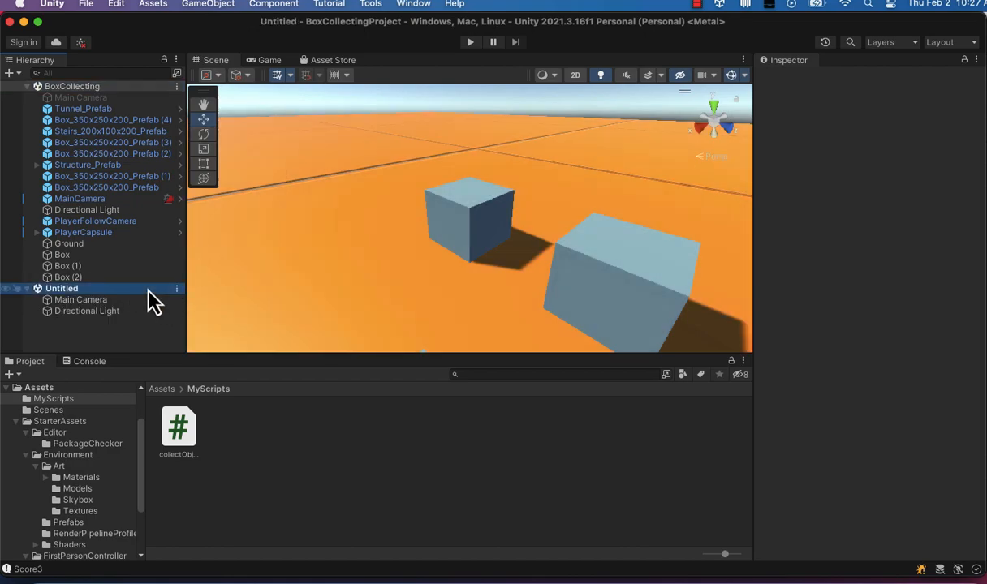
- Save the untitled scene as BoxCollecting2 in the Assets folder
right_click(106, 289)
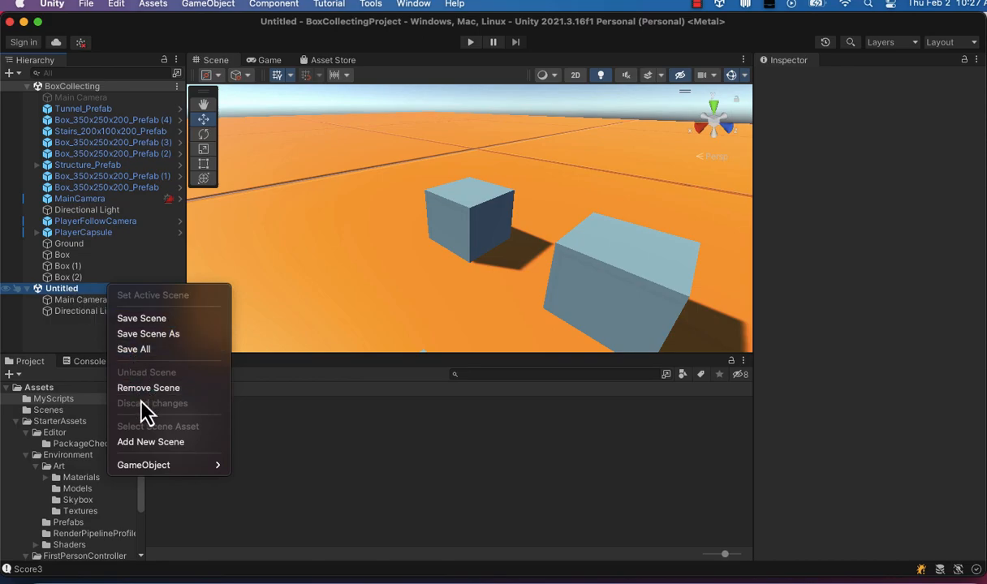
left_click(79, 293)
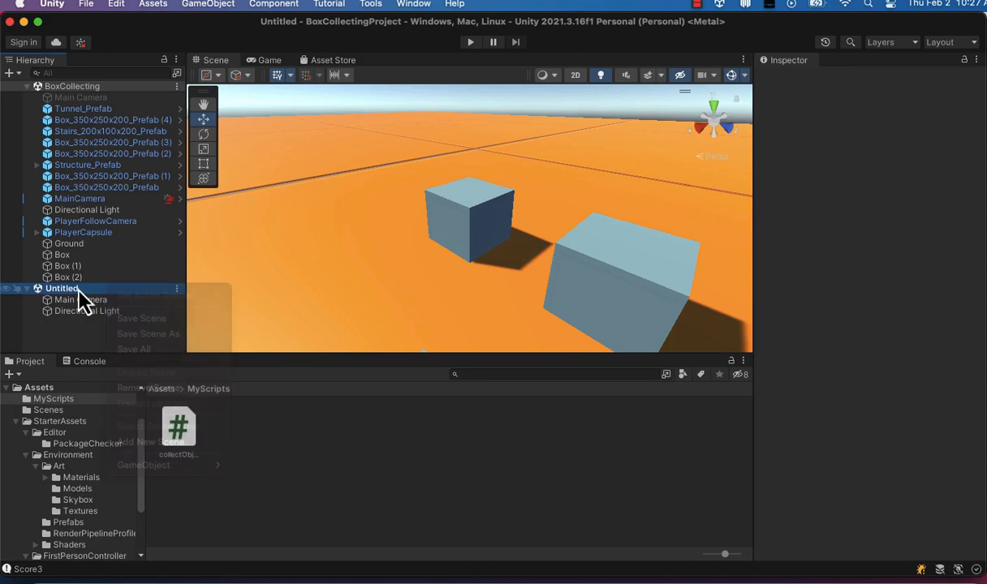
left_click(177, 290)
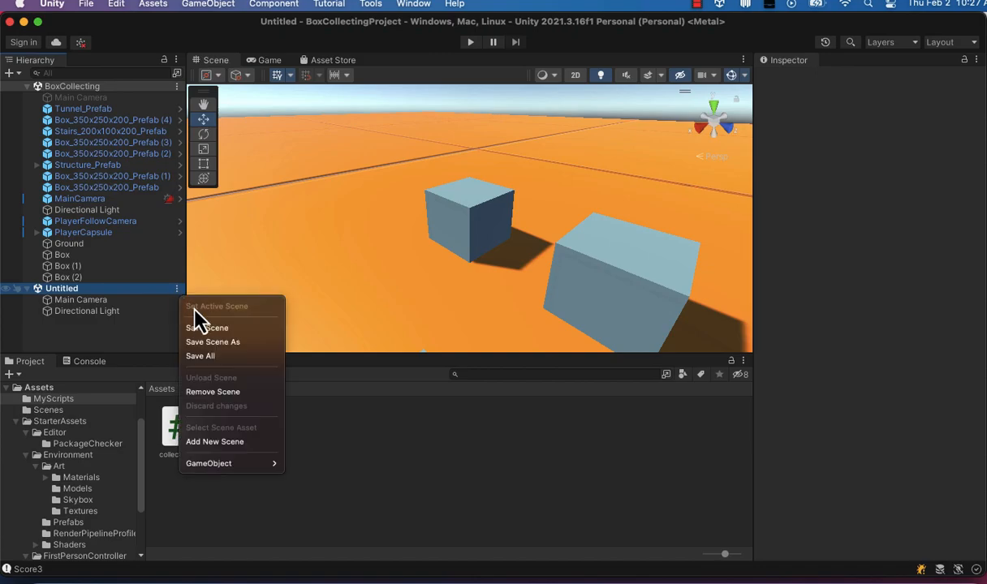
left_click(76, 295)
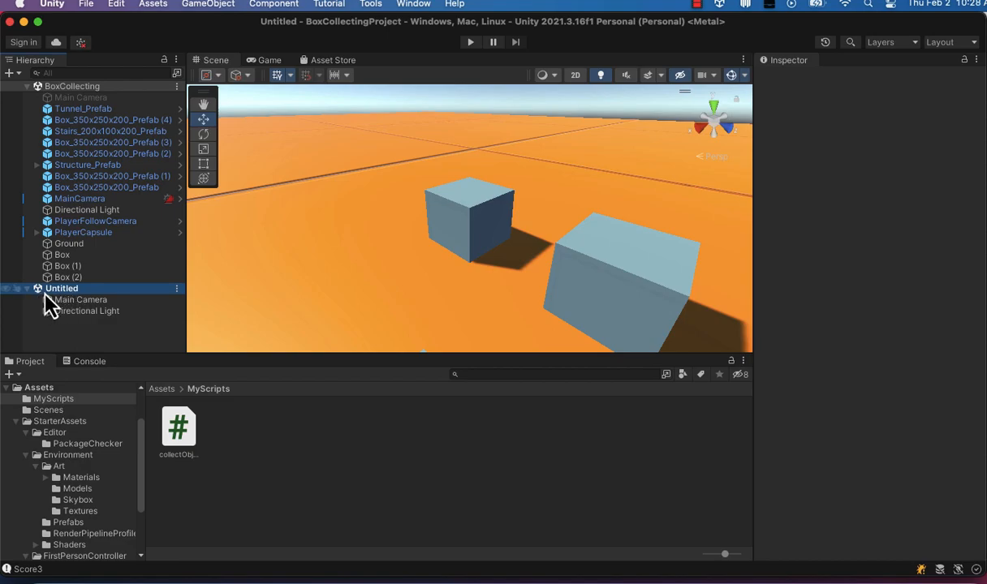
right_click(47, 294)
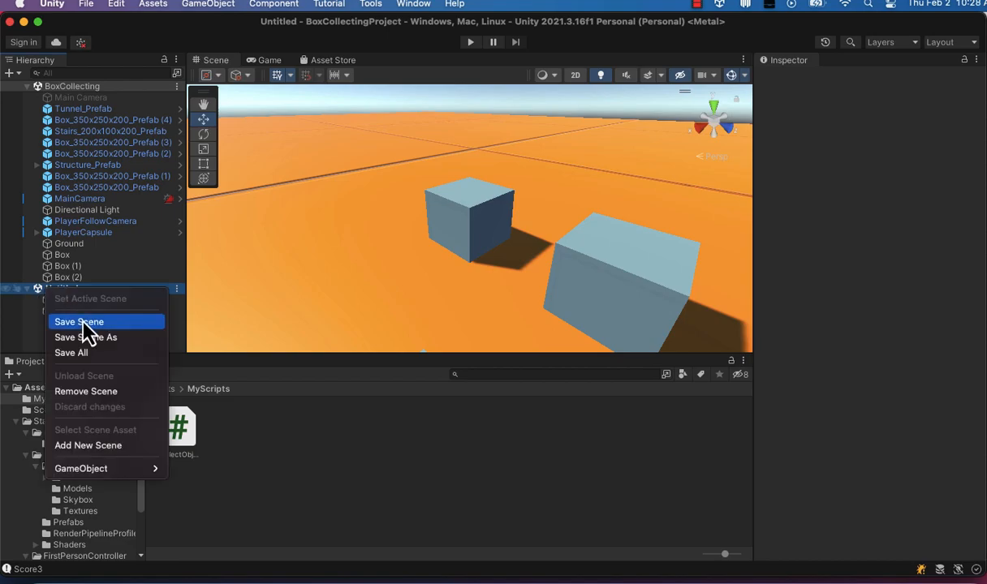
left_click(91, 338)
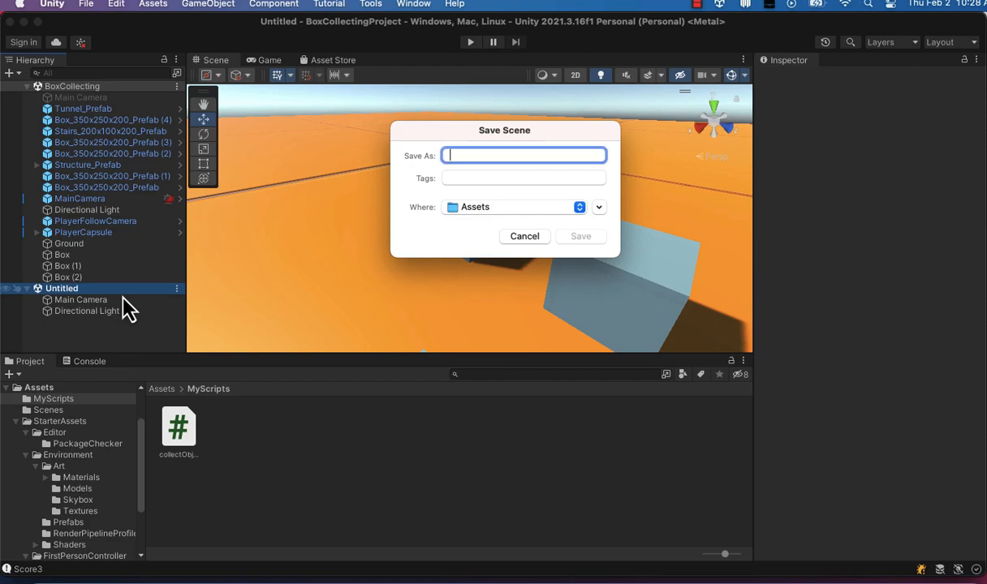
type("BoxCo")
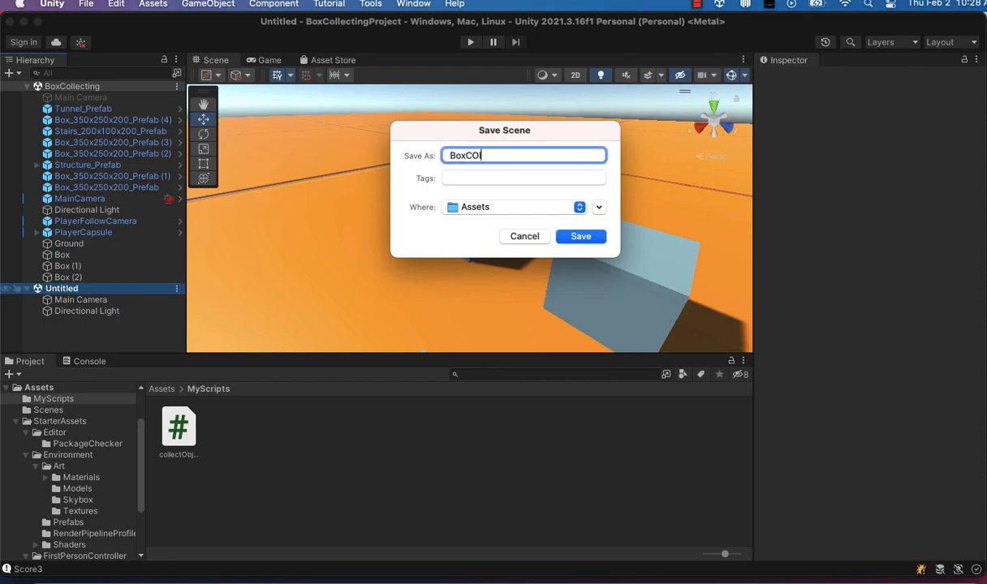
key("BackSpace")
type("ollecting2")
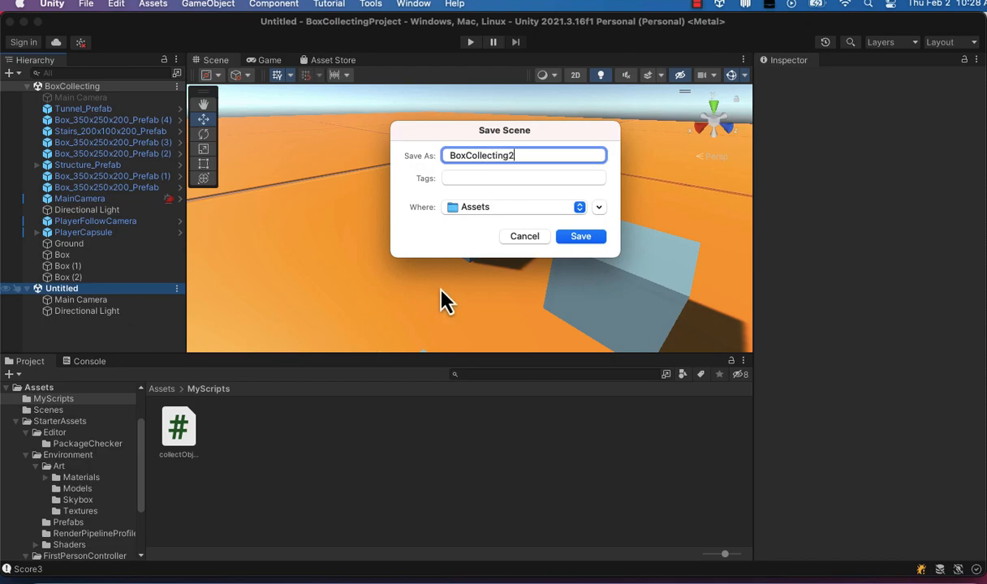
left_click(583, 238)
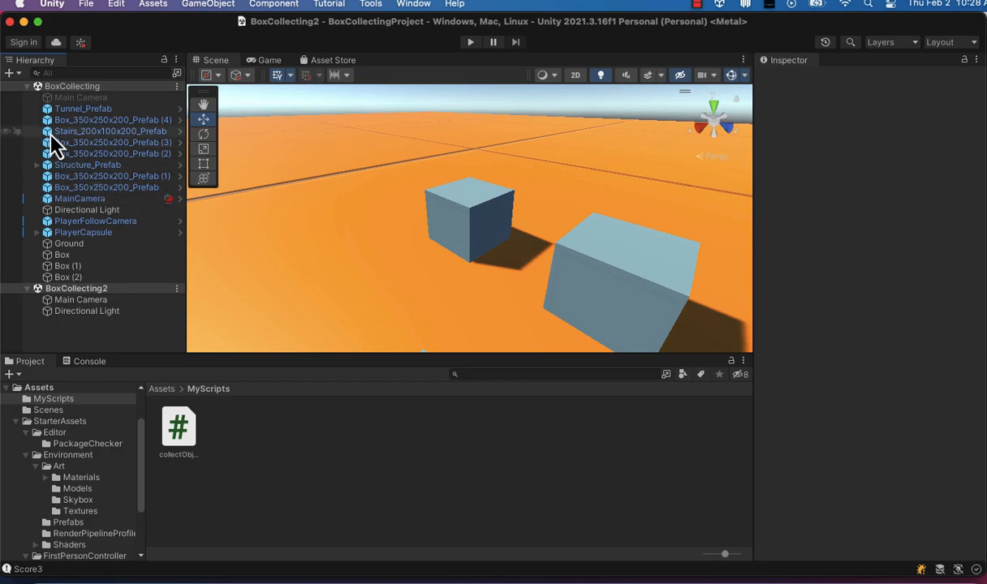
- Collapse the original BoxCollecting scene and unload it, leaving only BoxCollecting2 loaded
left_click(27, 86)
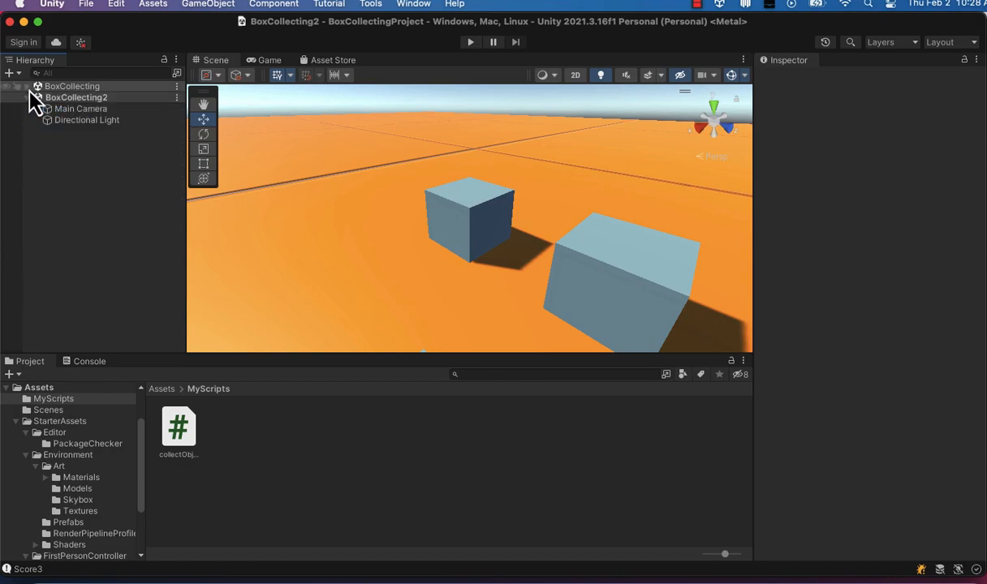
left_click(176, 91)
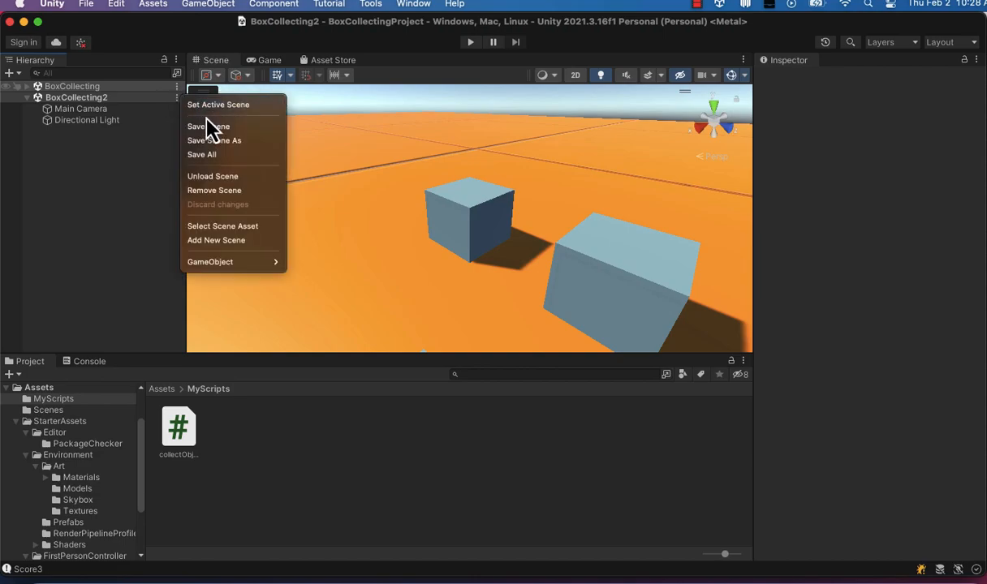
left_click(216, 177)
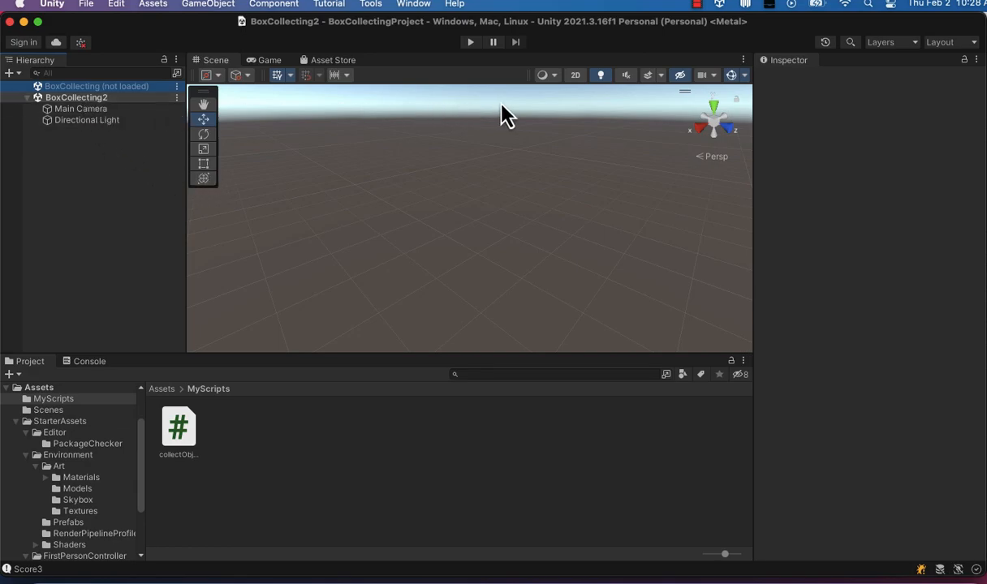
- Add a 3D cube to the BoxCollecting2 scene and name it Ground
left_click(208, 5)
mouse_move(237, 71)
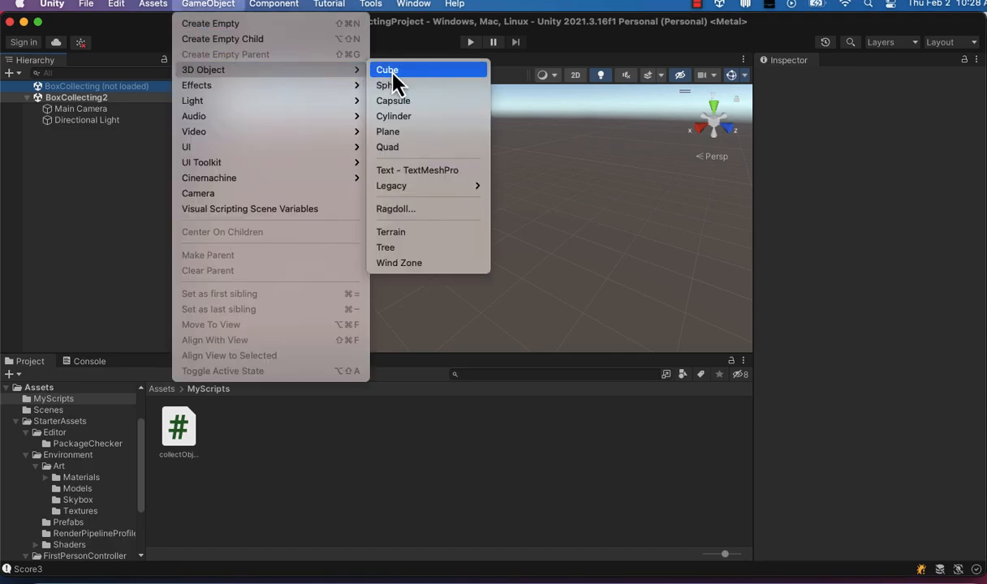
key("Escape")
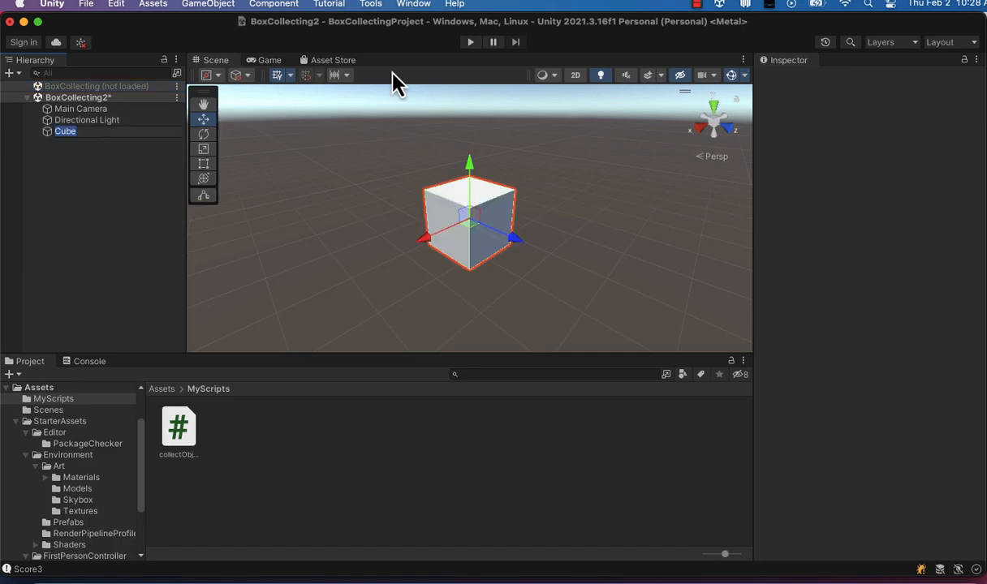
left_click(98, 132)
type("Ground")
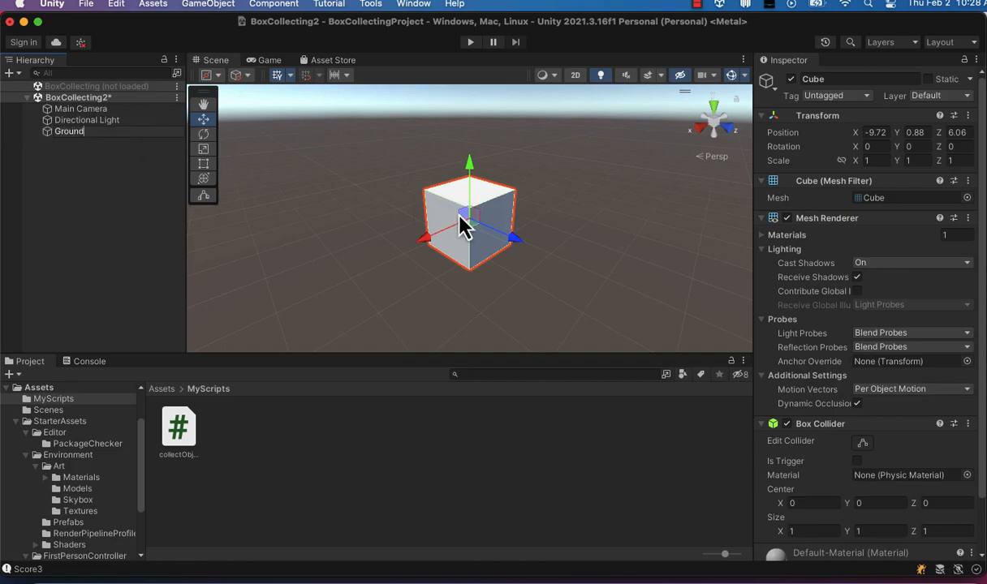
- Assign the ground tag to the Ground cube and set its X and Z scale to 100
left_click(822, 99)
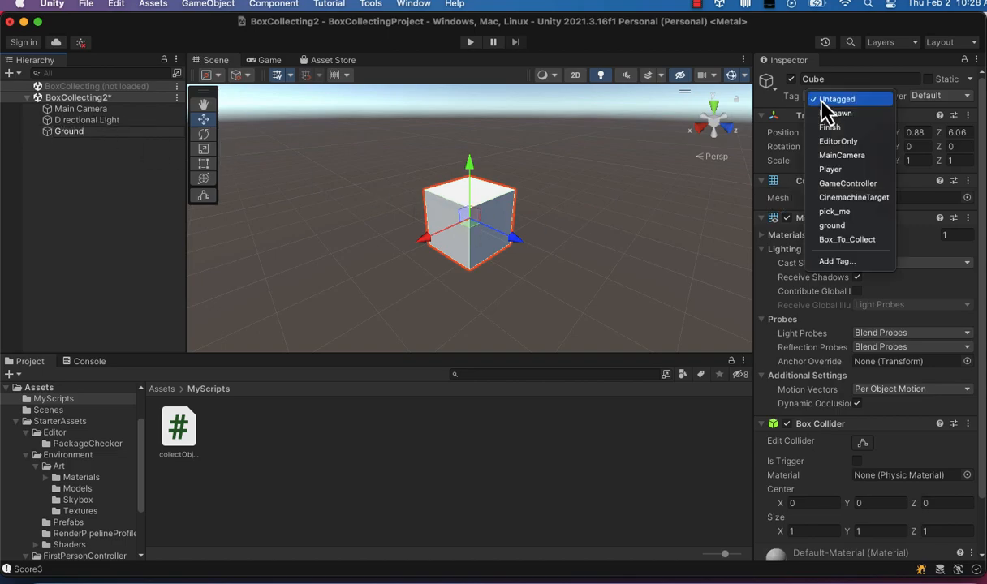
left_click(830, 230)
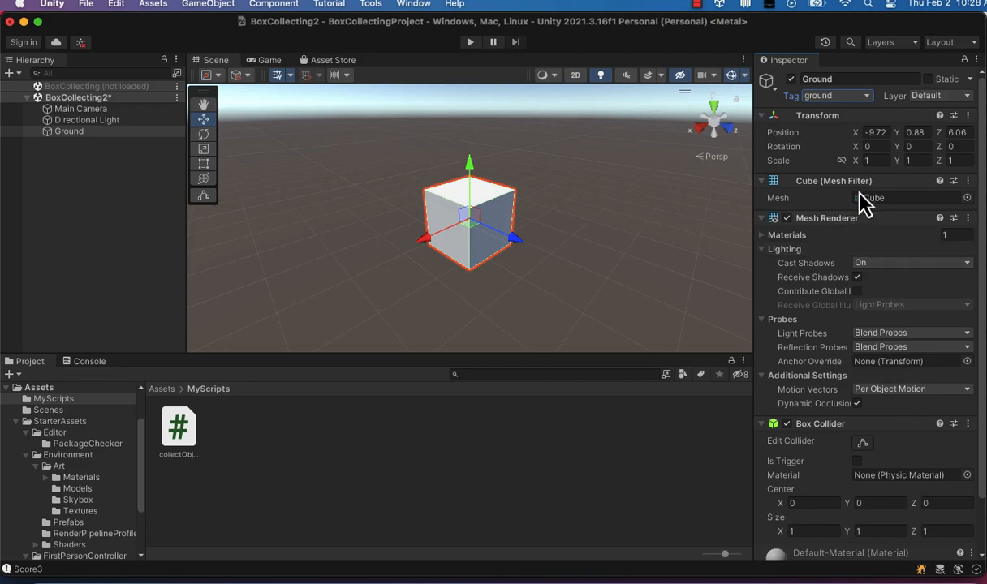
left_click(875, 161)
type("100")
left_click(956, 161)
type("100")
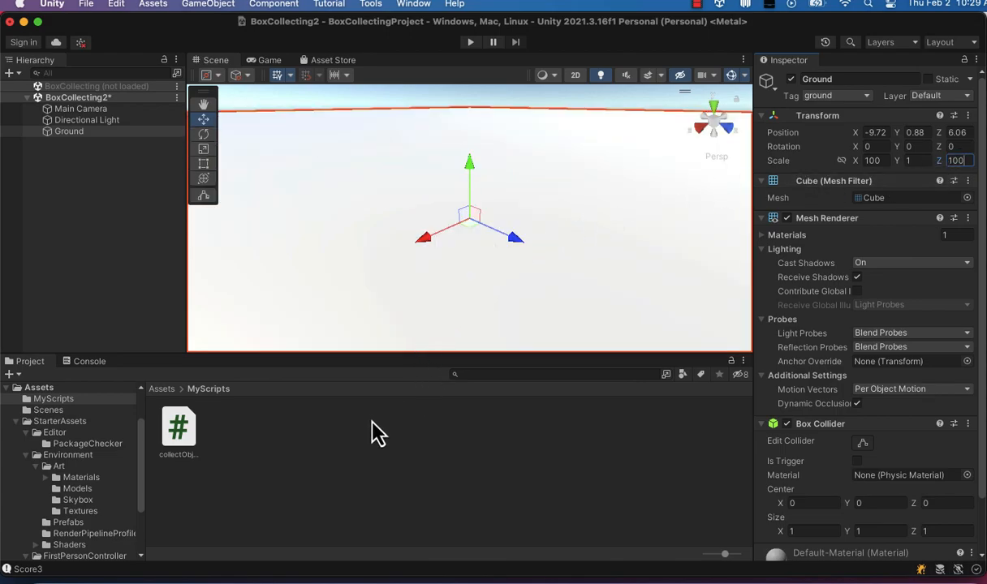
- Apply the GridOrange_01_Mat material from the StarterAssets environment materials to the Ground cube
left_click(91, 485)
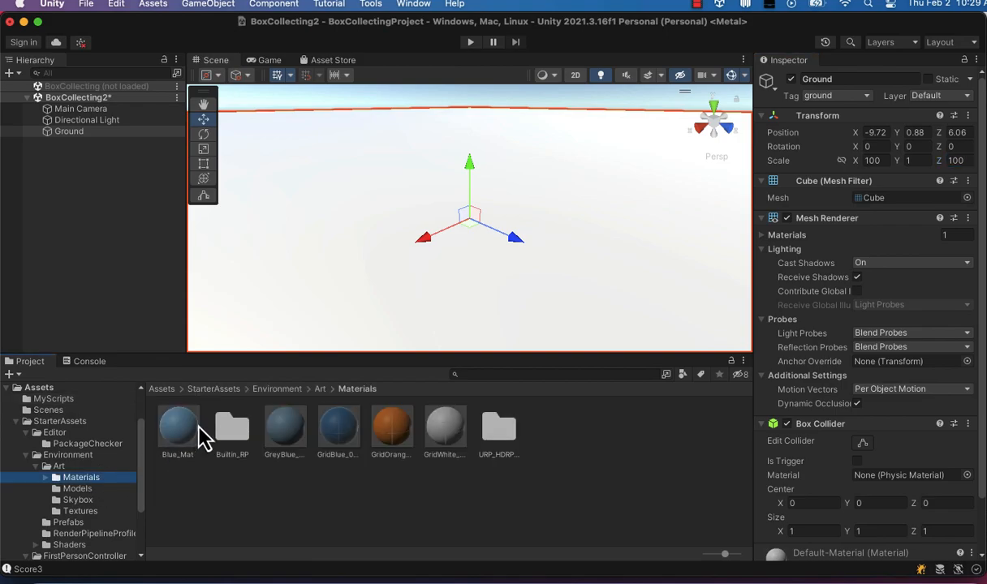
left_click_drag(398, 432, 352, 282)
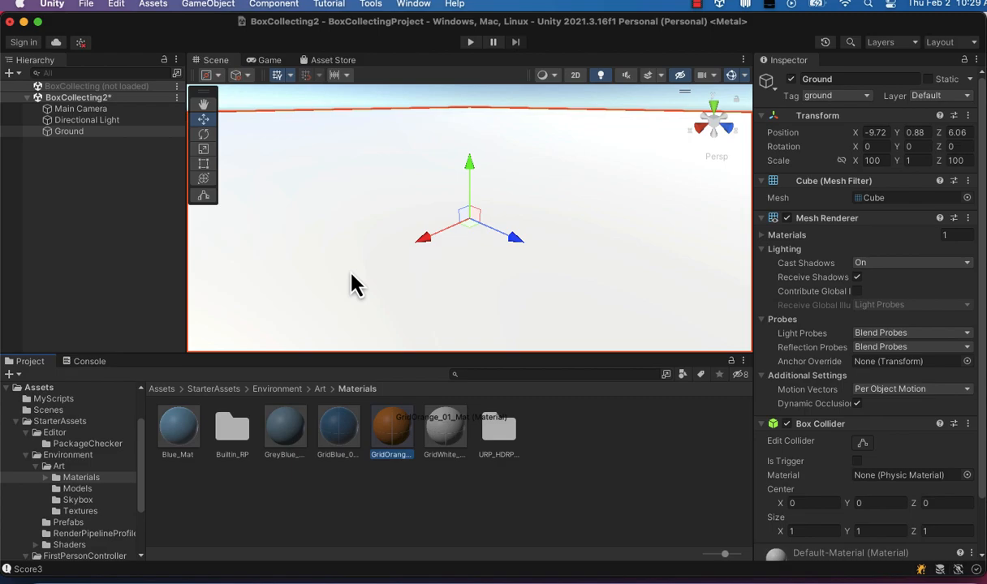
left_click_drag(352, 281, 365, 327)
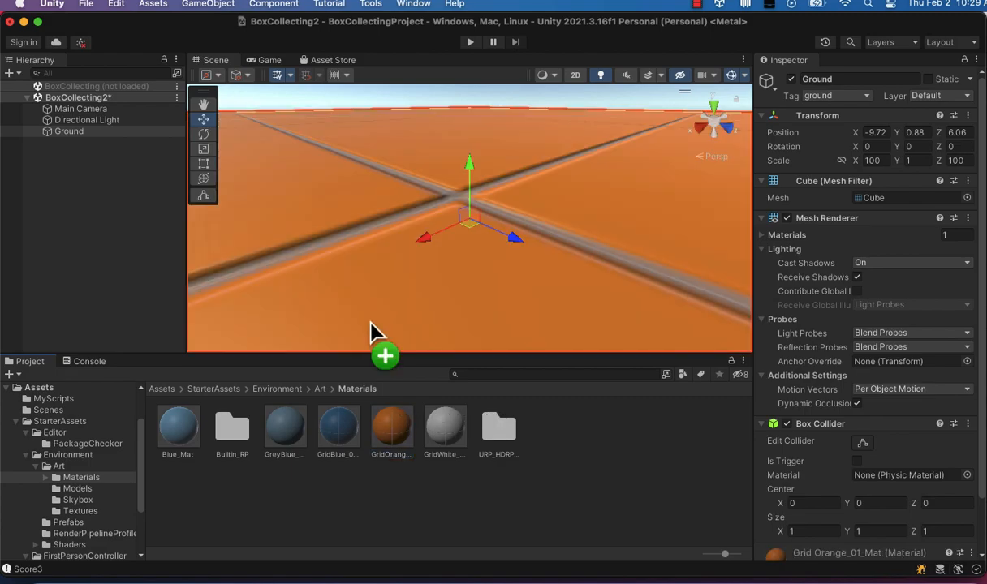
scroll(412, 210, "down", 5)
scroll(412, 210, "down", 5)
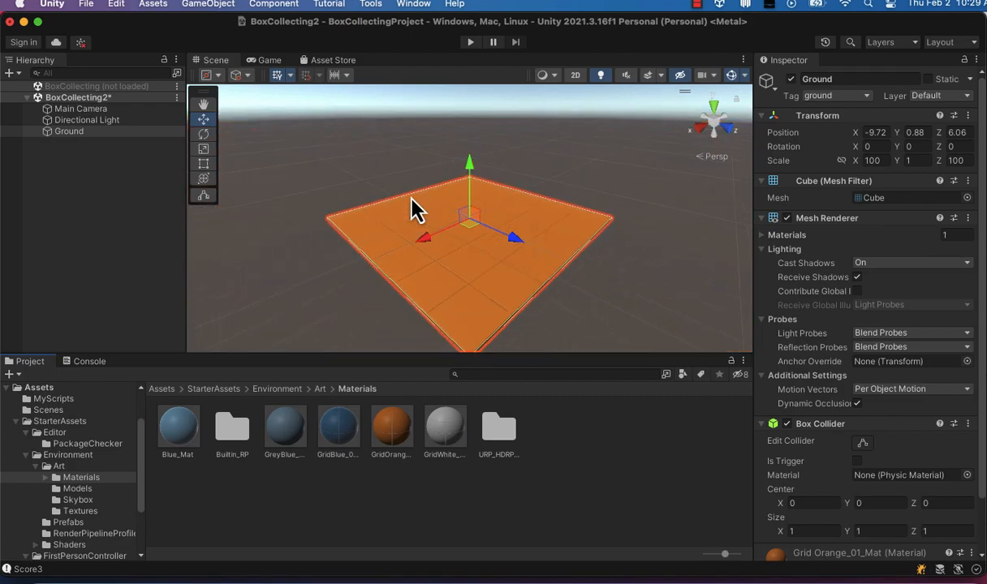
scroll(411, 198, "up", 6)
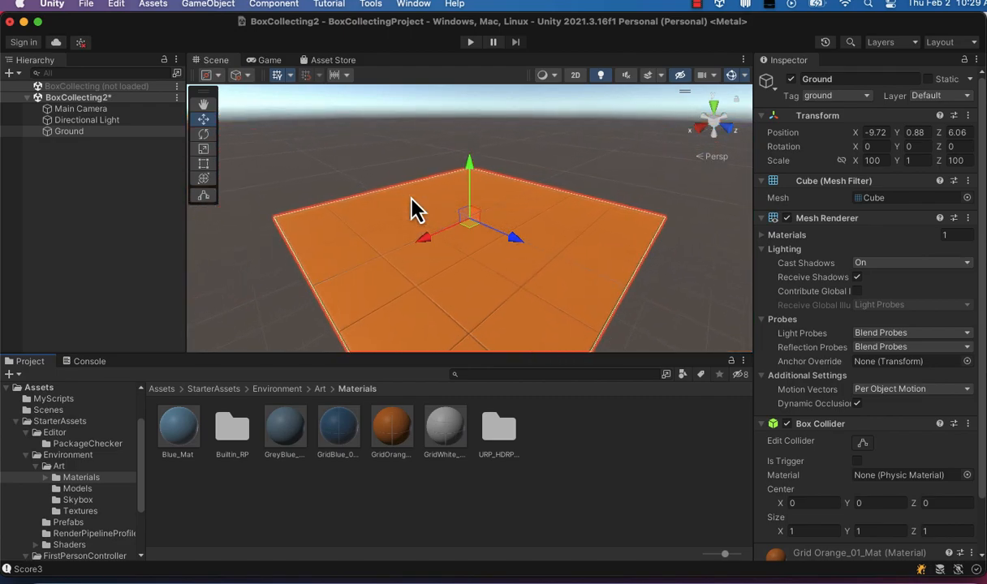
scroll(412, 209, "up", 3)
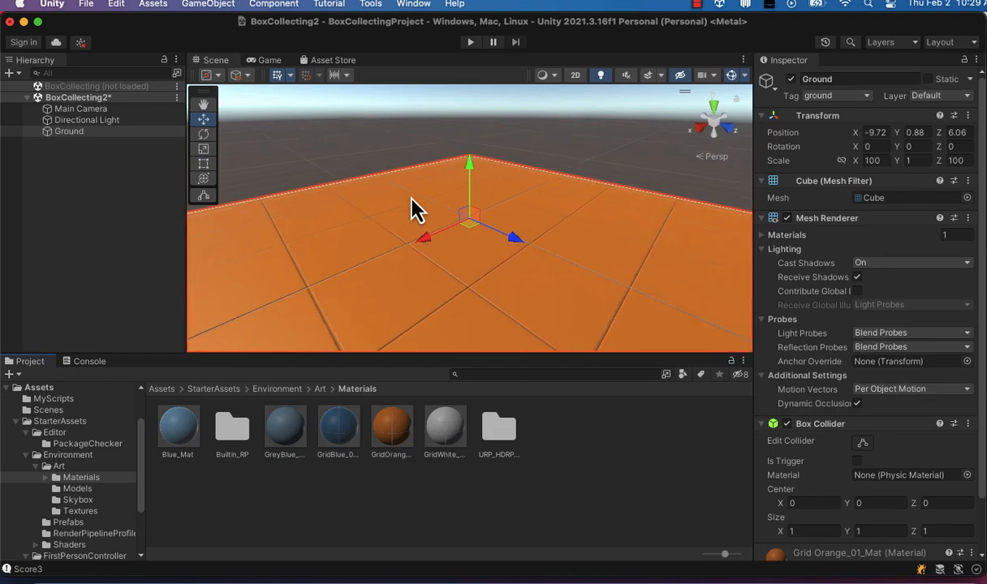
scroll(412, 210, "down", 5)
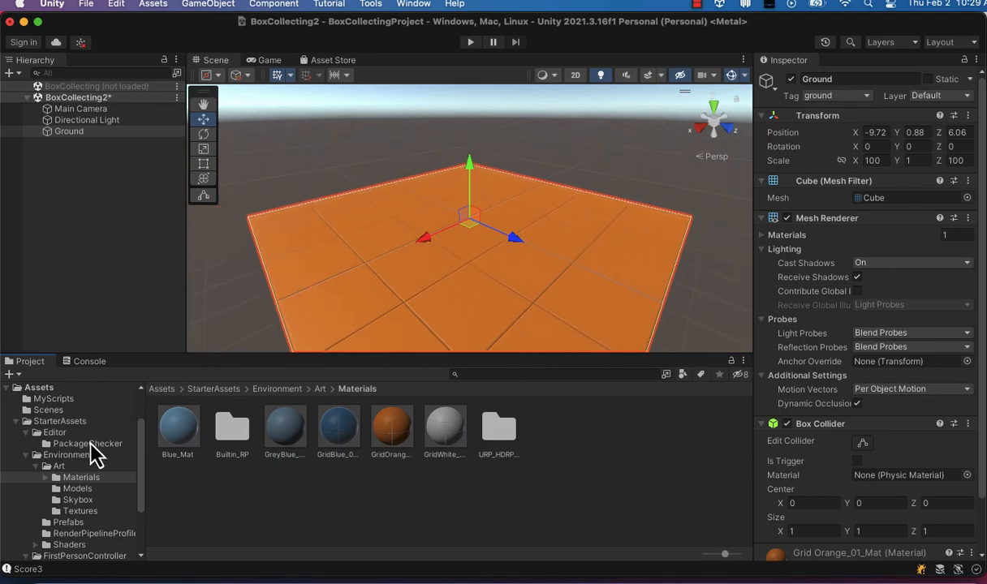
- Place two Structure_Prefab instances and one Tunnel_Prefab from the StarterAssets environment prefabs on the ground
left_click(73, 523)
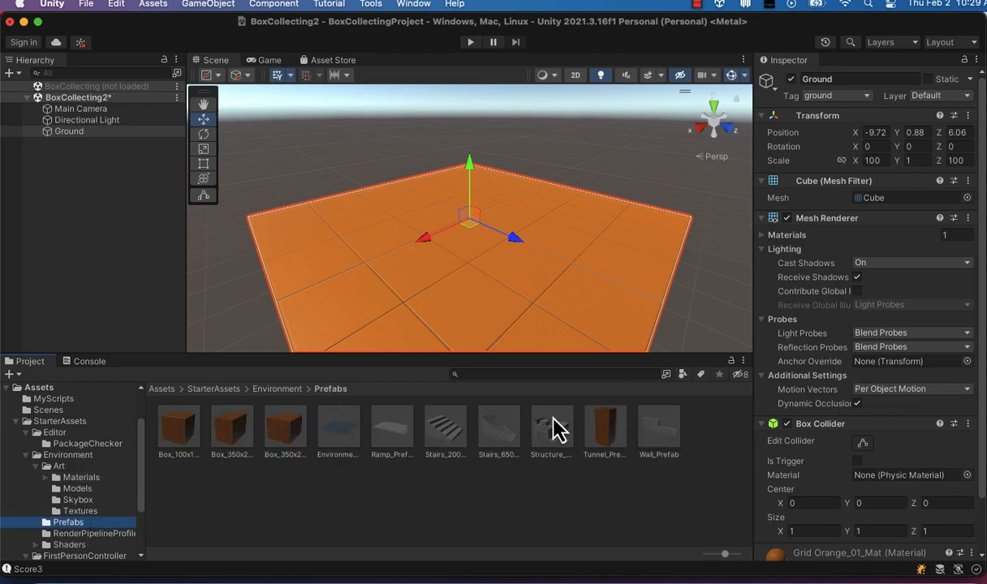
left_click_drag(554, 439, 522, 221)
left_click_drag(597, 434, 467, 236)
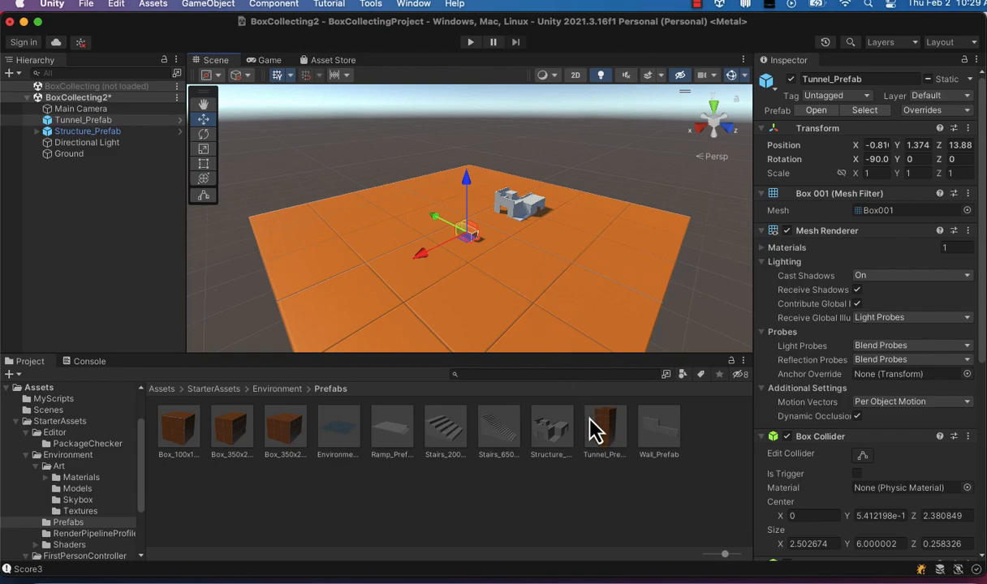
left_click_drag(552, 432, 461, 276)
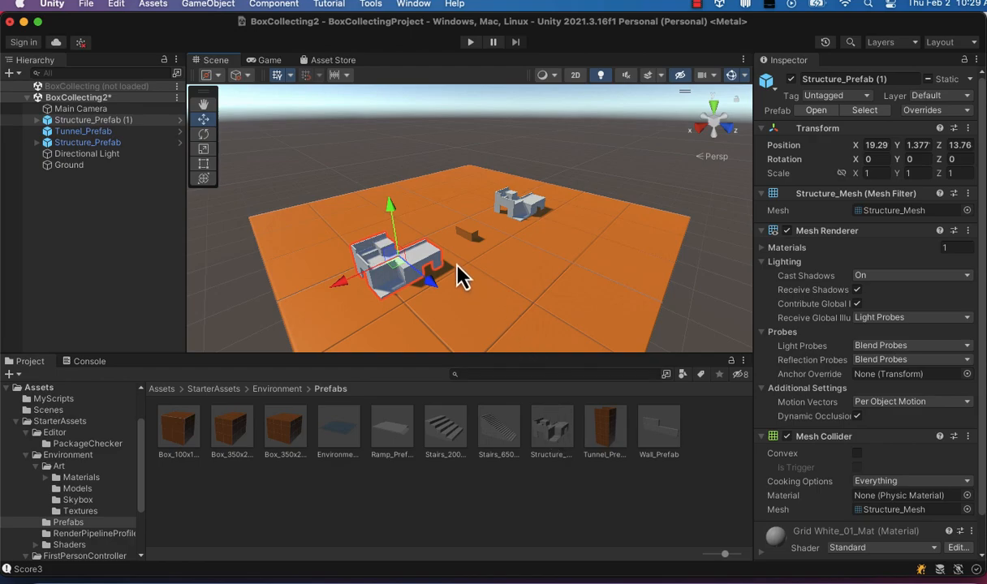
- Rotate the tunnel prefab on the ground to about X -94.2, Y -154 and Z 241.6 degrees
left_click(472, 238)
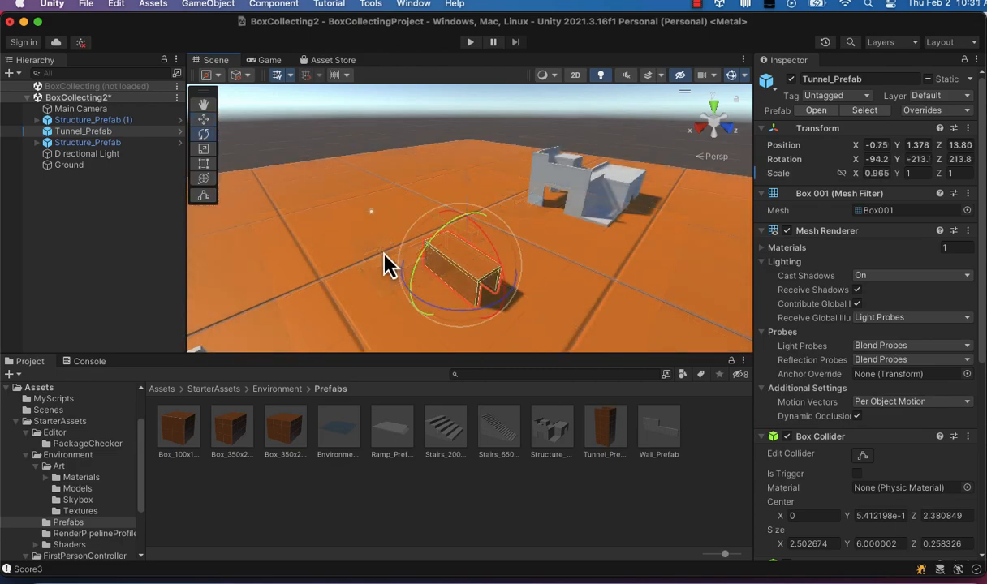
left_click_drag(414, 309, 320, 194)
left_click(379, 221)
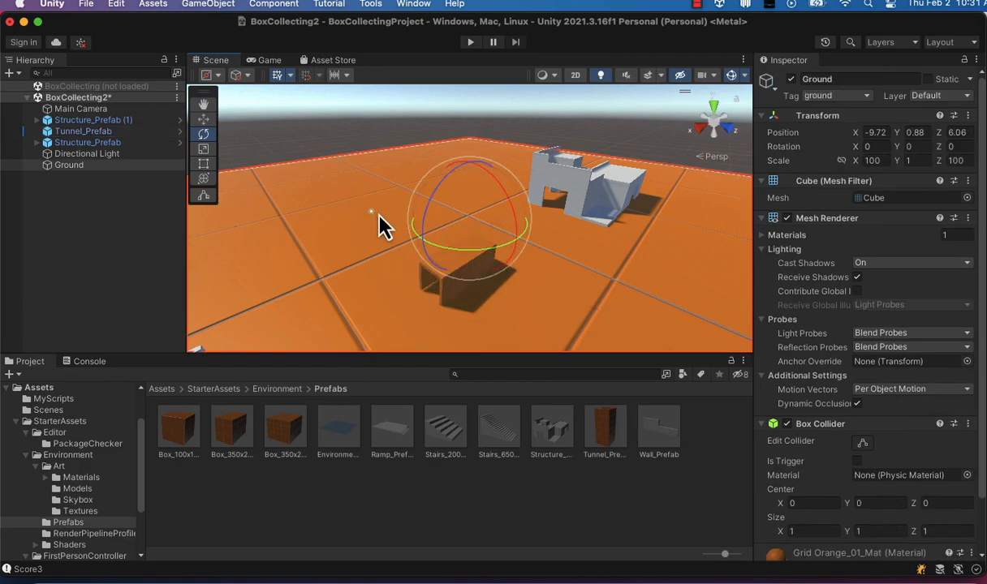
left_click(423, 260)
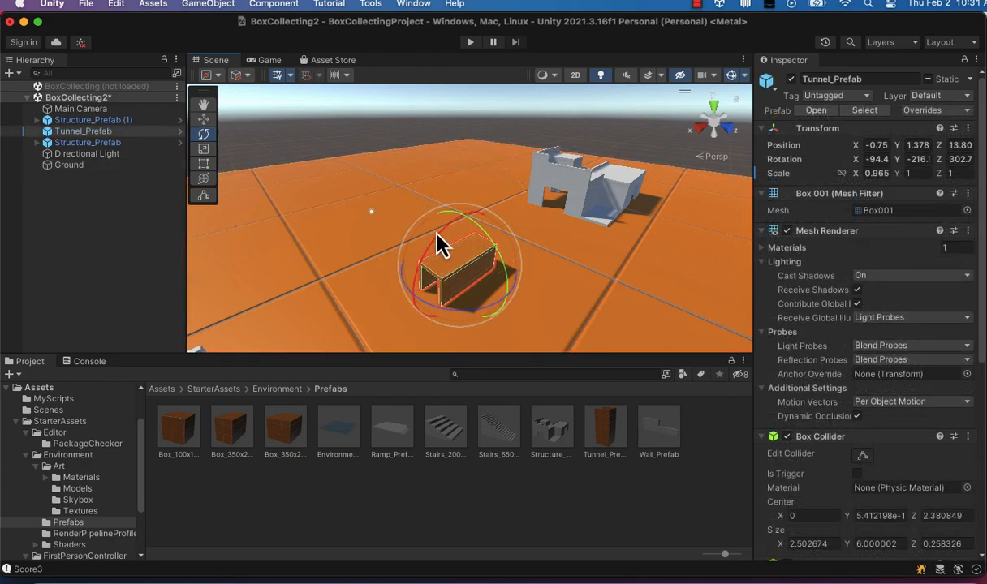
left_click_drag(459, 224, 450, 222)
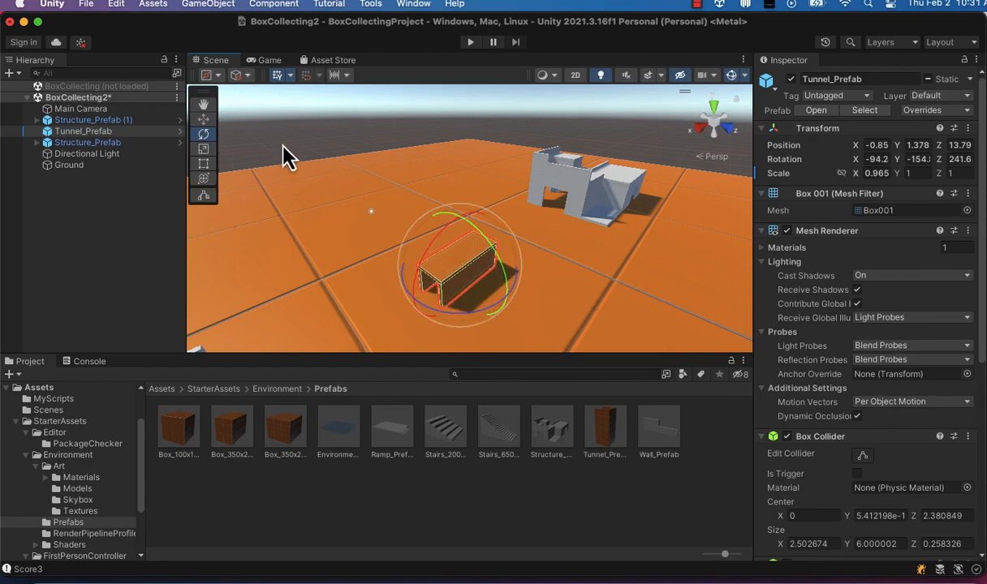
- Lower the tunnel prefab onto the ground to about Y 0.93
left_click(203, 119)
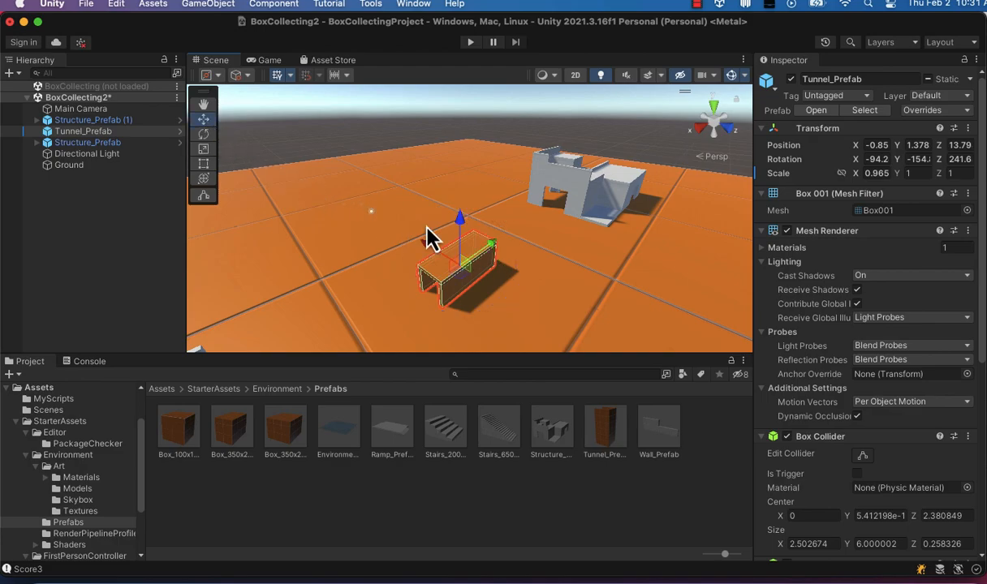
left_click_drag(463, 218, 464, 225)
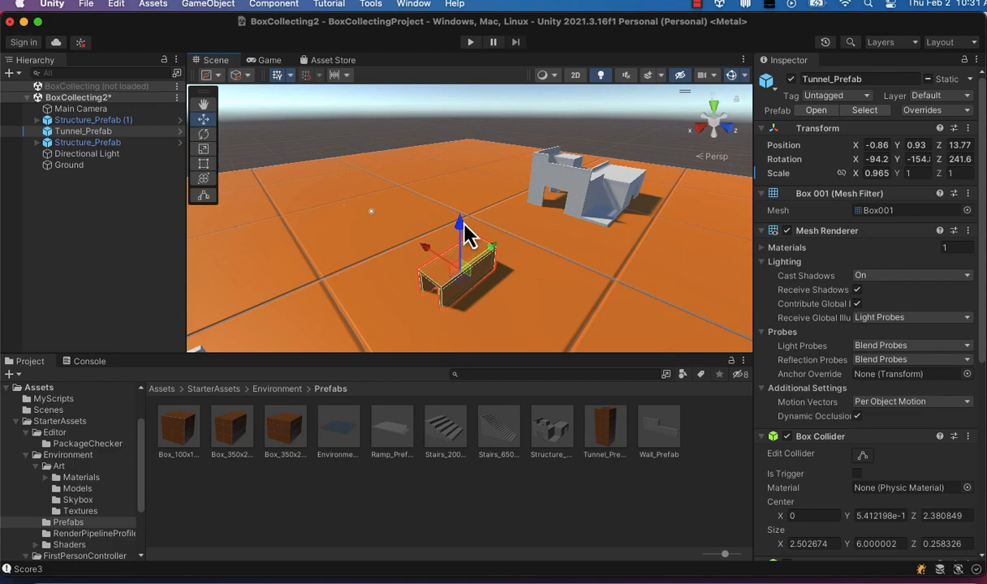
left_click(367, 284)
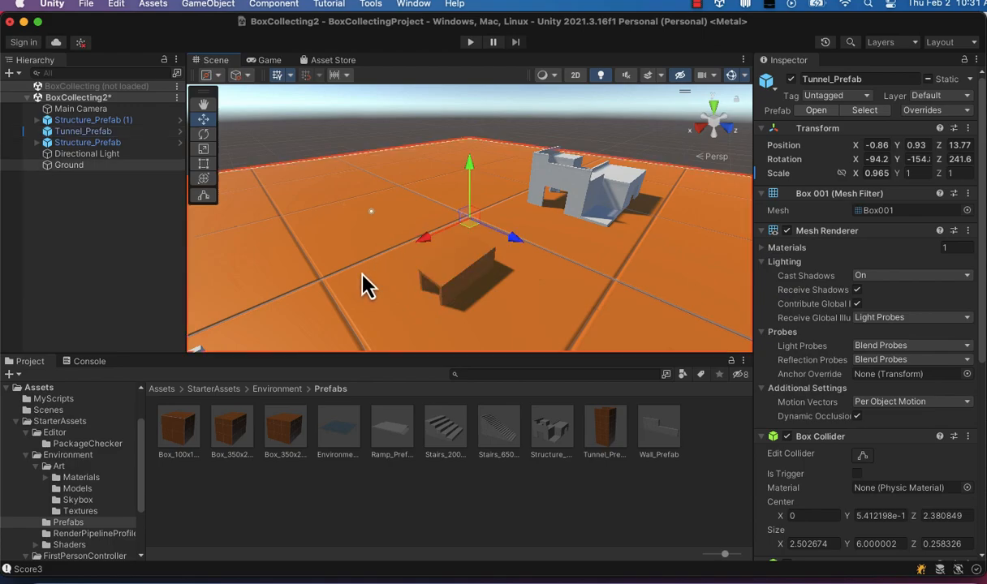
left_click(454, 286)
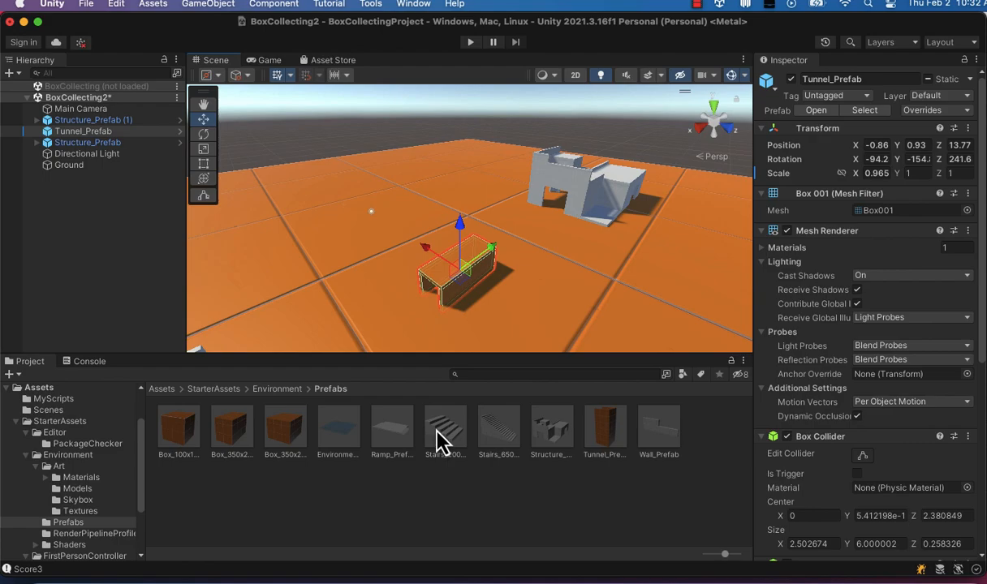
- Place two more Structure_Prefab instances on the open corners of the ground, at about Z 38.5 and Z -10.8
scroll(439, 336, "down", 2)
scroll(439, 347, "down", 5)
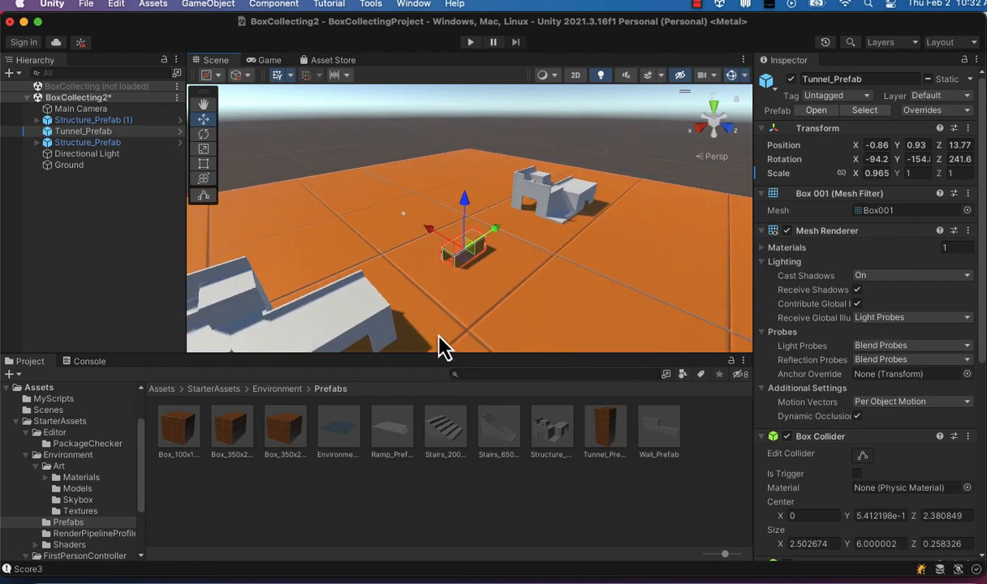
scroll(439, 347, "down", 3)
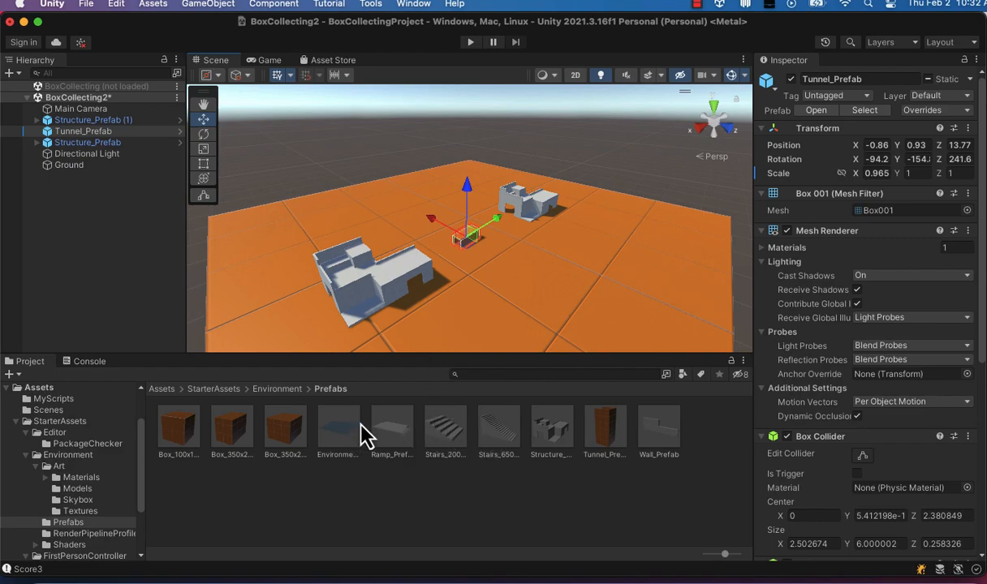
left_click_drag(553, 435, 583, 290)
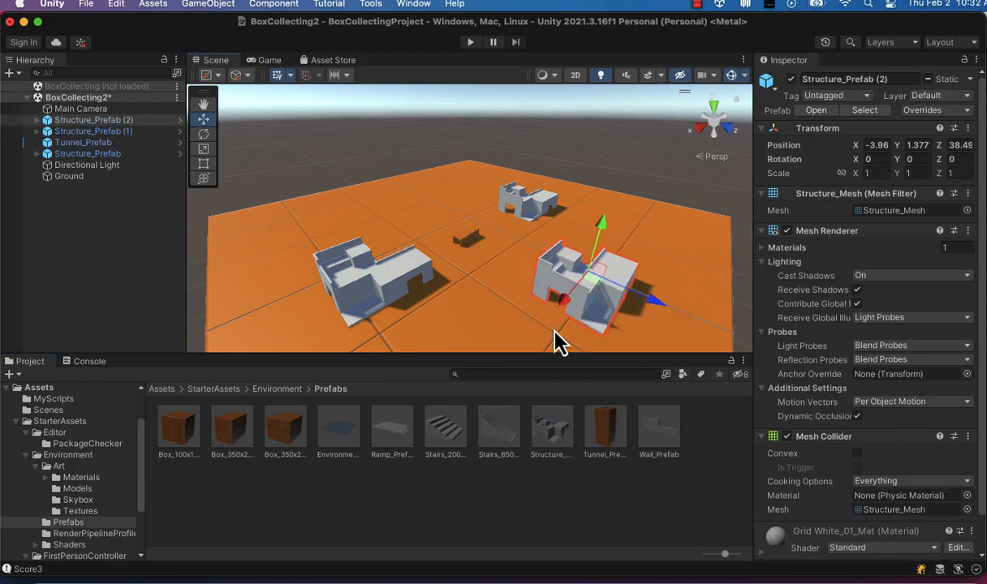
left_click_drag(543, 434, 415, 203)
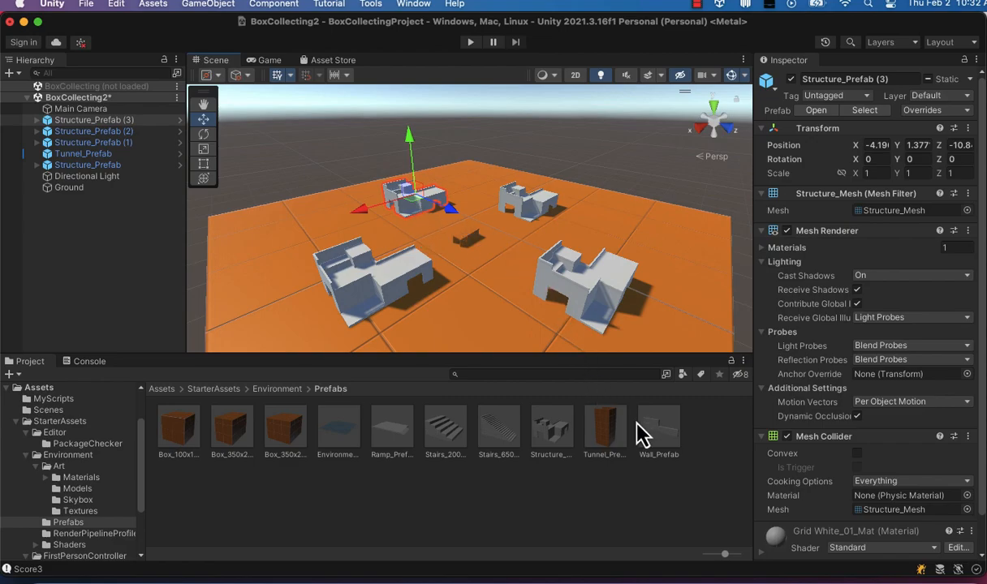
- Place a Wall_Prefab near the ground's edge at about X -48.3 and line up four duplicates along Z, the last at Z 13.2
left_click_drag(650, 439, 630, 227)
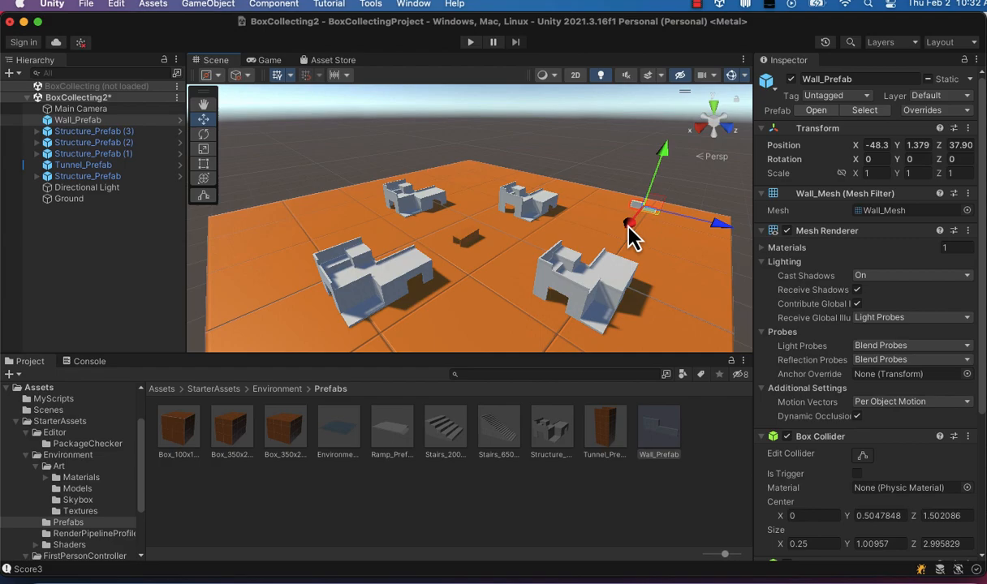
key("super+d")
left_click_drag(701, 225, 641, 211)
key("super+d")
key("super+d")
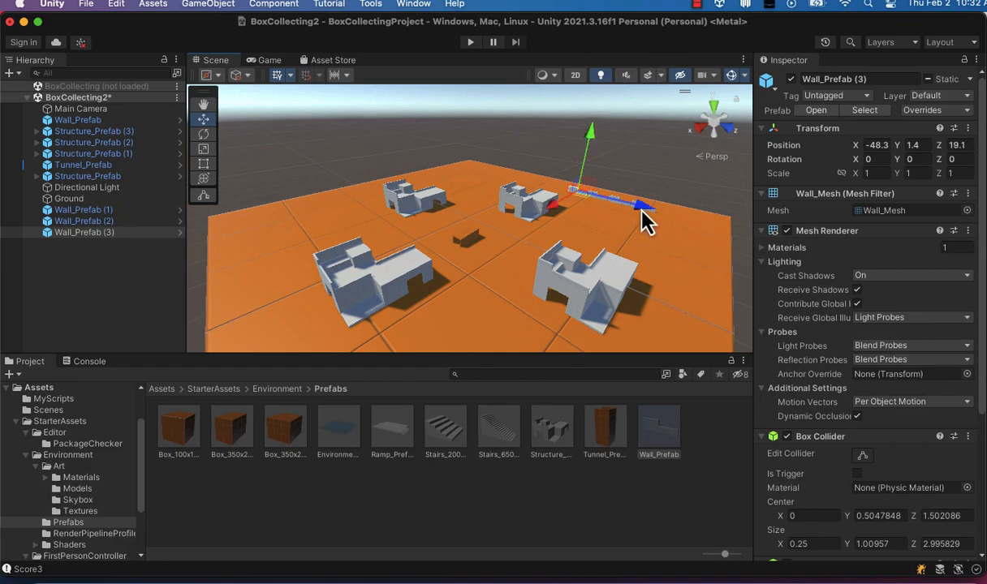
key("super+d")
left_click_drag(643, 213, 624, 205)
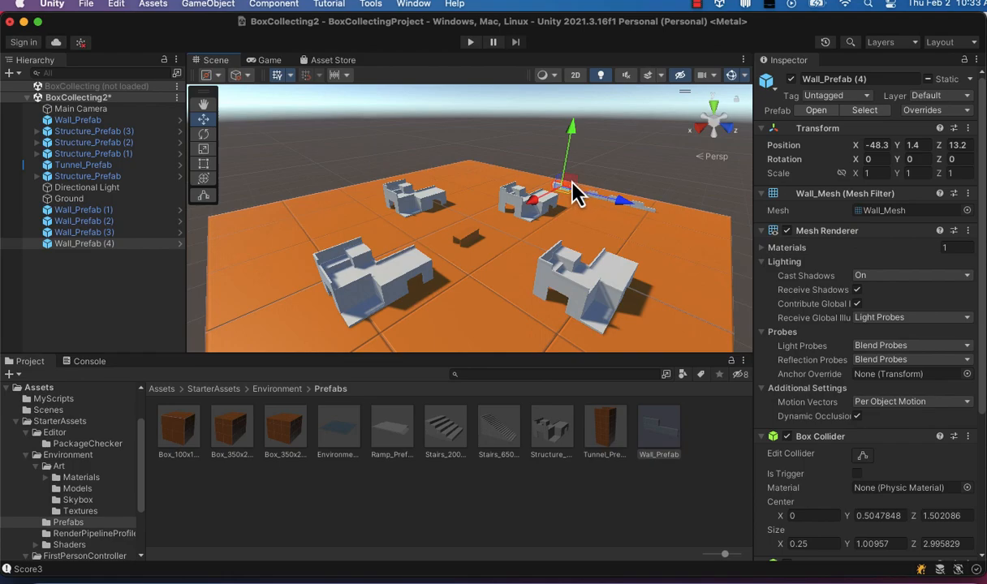
- Move Wall_Prefab (4) to about X -11.2 and Wall_Prefab (2) to about X 3
left_click_drag(536, 213, 457, 249)
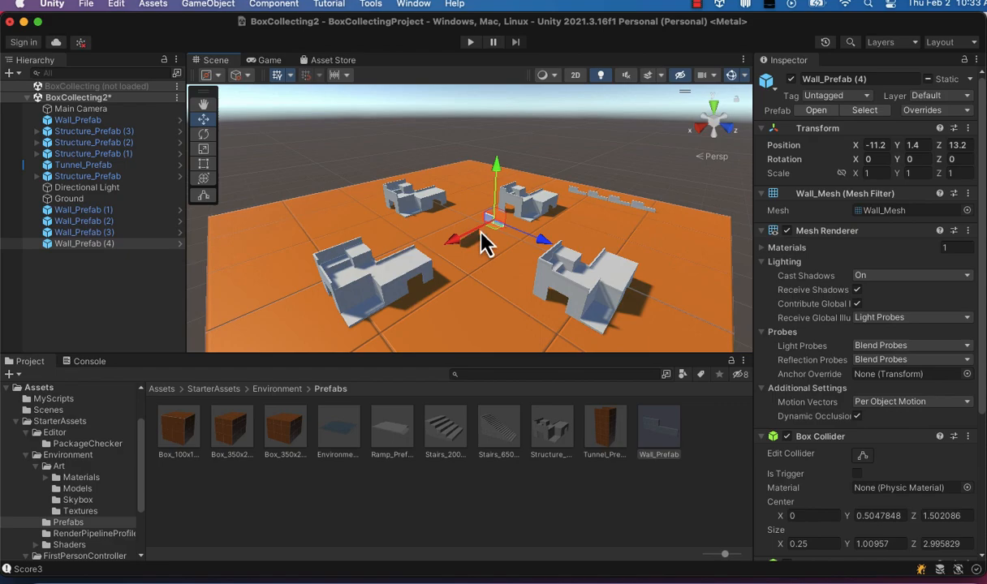
left_click(603, 201)
left_click(599, 207)
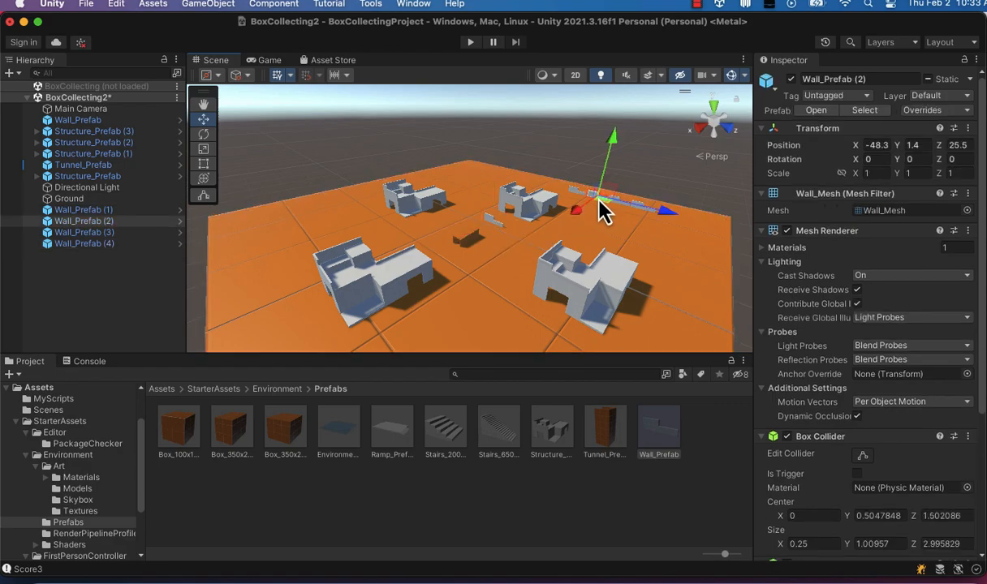
left_click_drag(578, 219, 460, 301)
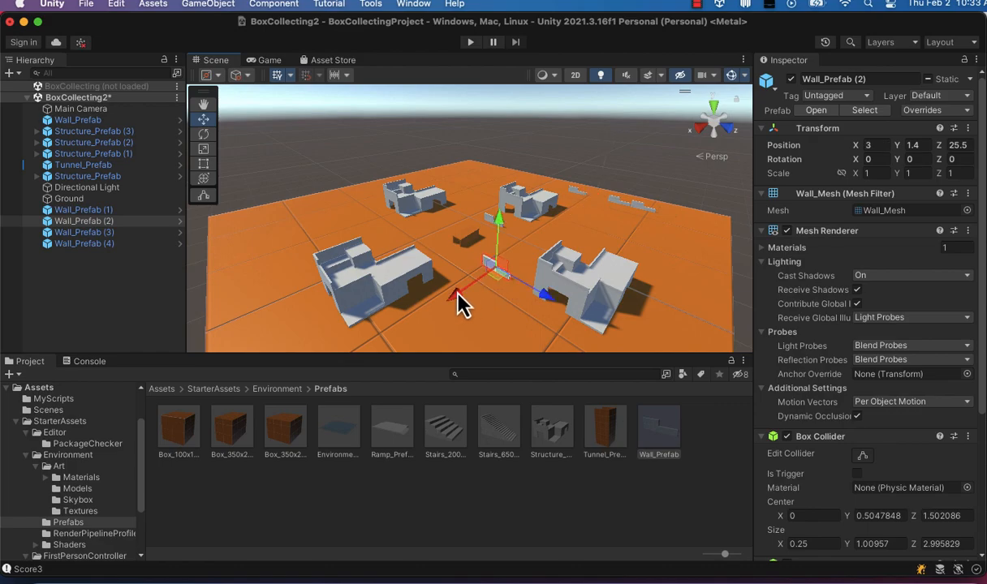
- Move Wall_Prefab (1) across the ground to about X 8.4 and Z 1.6
left_click(618, 206)
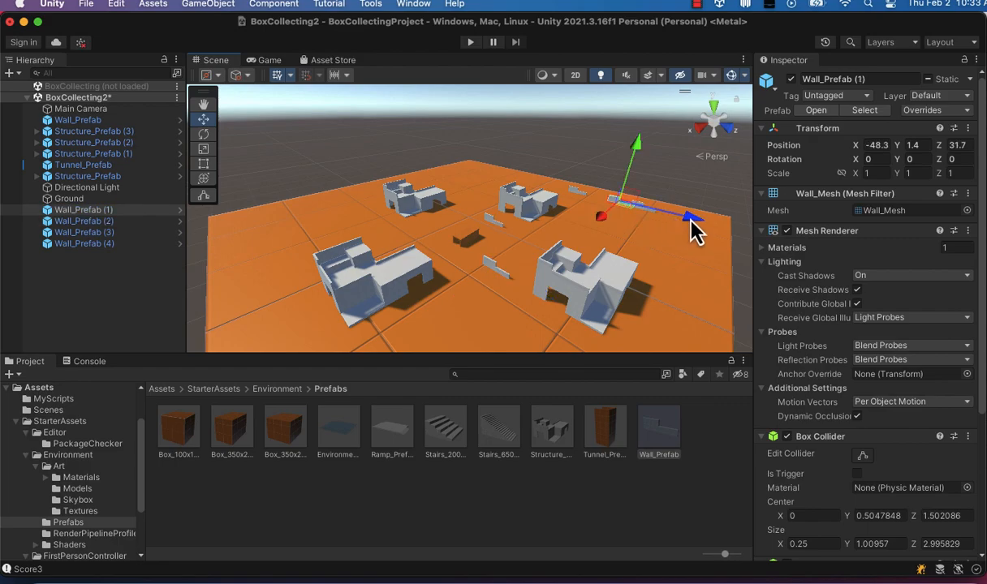
left_click_drag(689, 216, 422, 228)
left_click_drag(494, 206, 527, 230)
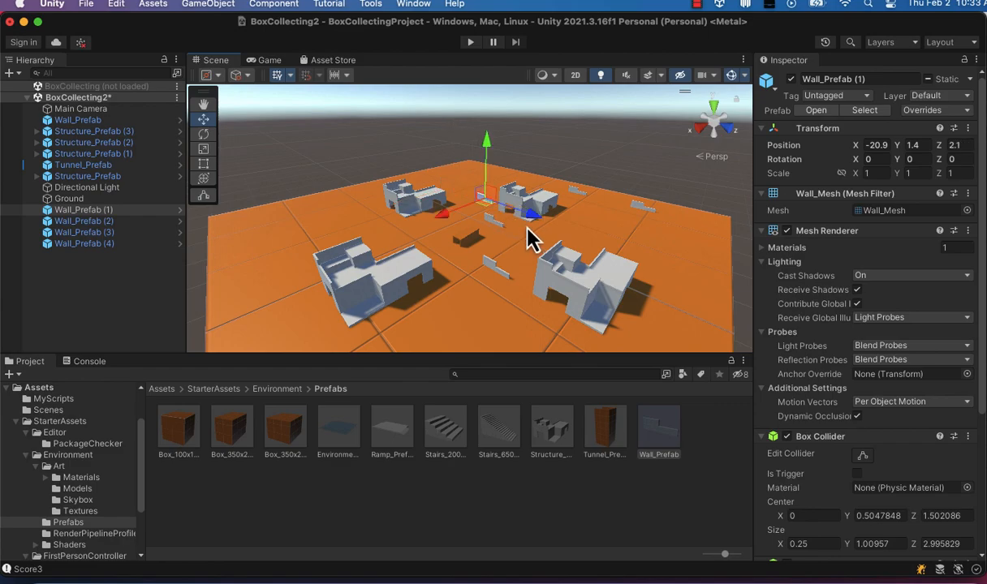
left_click_drag(443, 212, 351, 260)
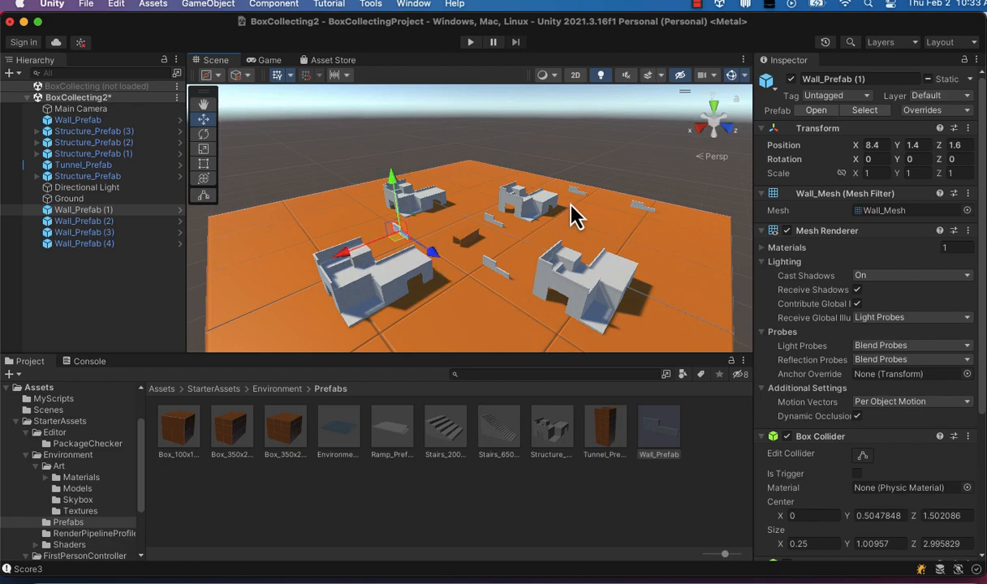
left_click(664, 262)
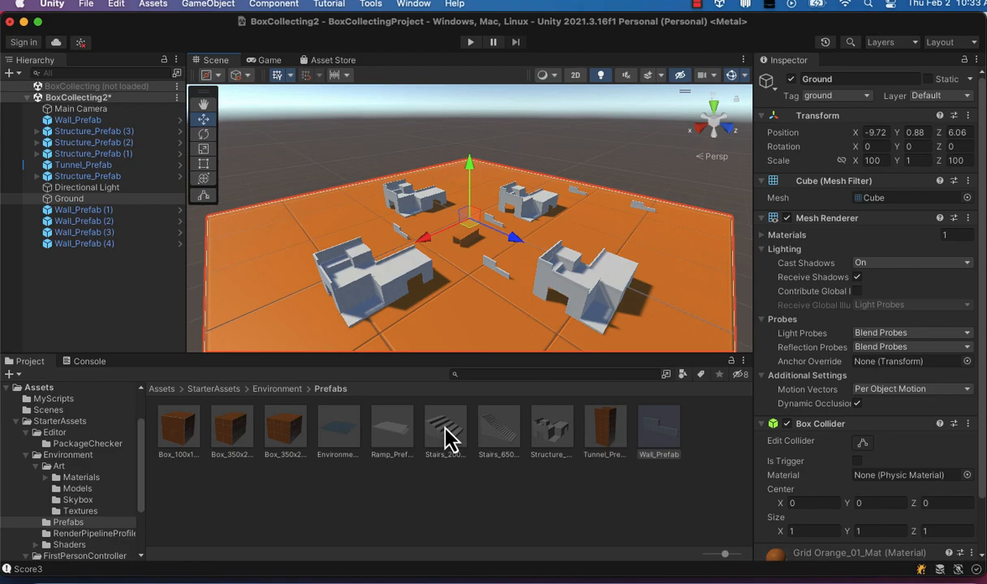
- Place two Ramp_Prefab instances on the ground, one in front of and one behind the structure at about Z 38.5
left_click_drag(398, 445, 476, 328)
left_click_drag(398, 442, 615, 224)
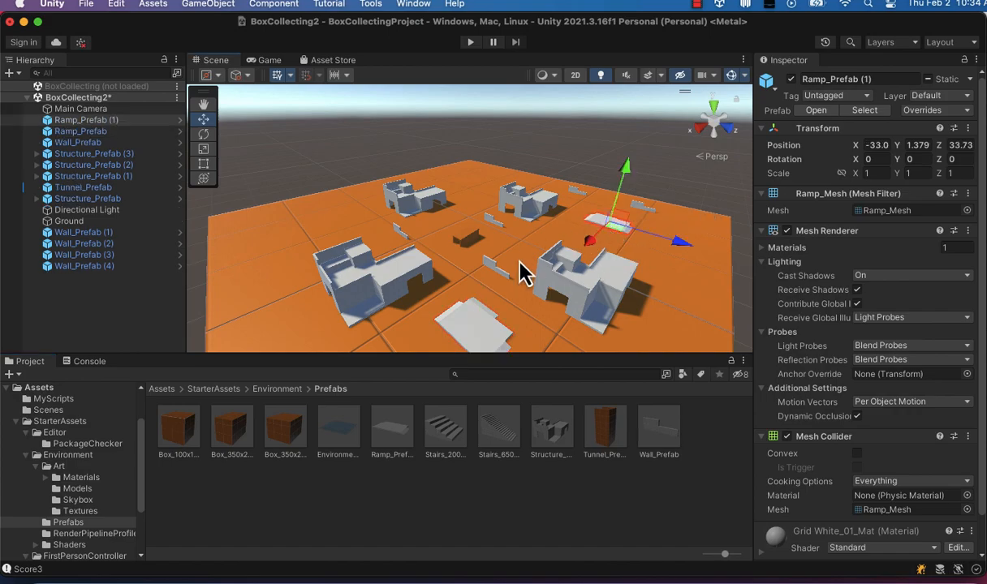
left_click(353, 223)
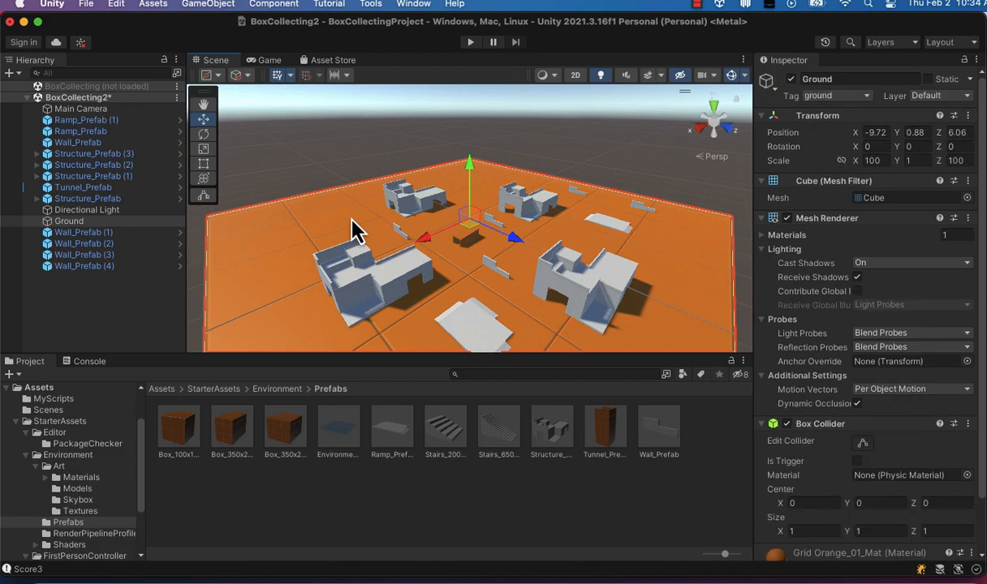
left_click(139, 296)
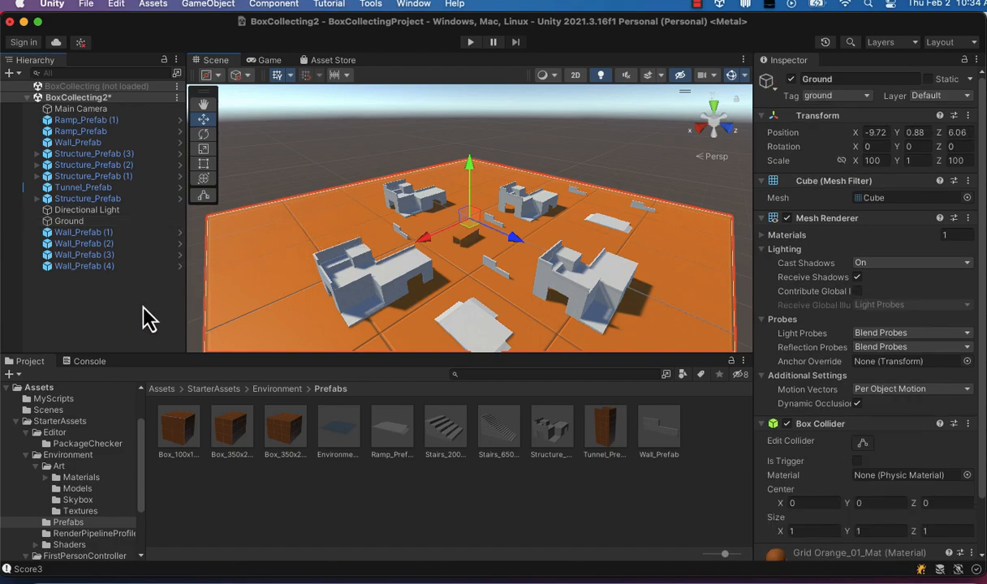
- Create a 3D cube in the scene with its default name
left_click(229, 7)
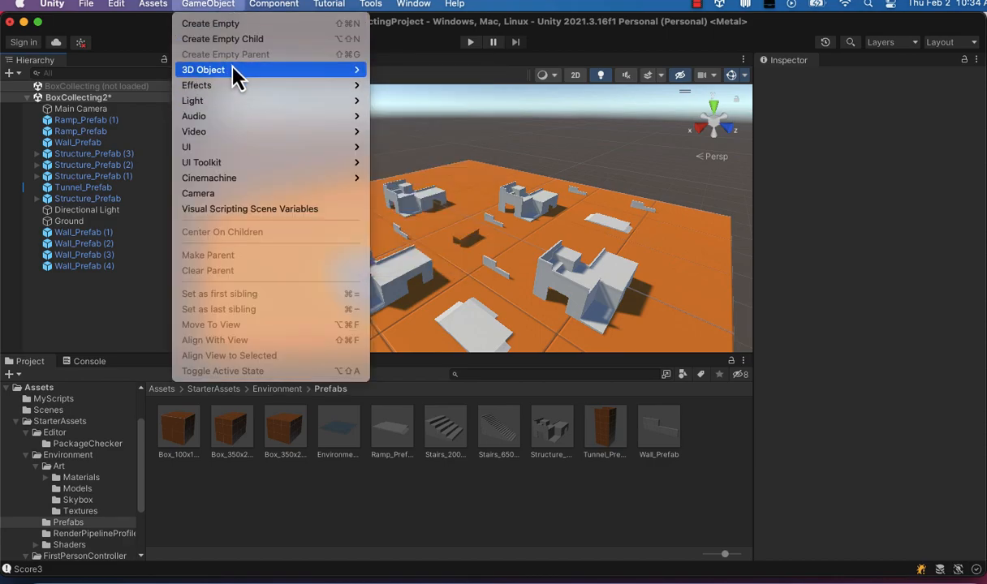
mouse_move(243, 70)
left_click(383, 70)
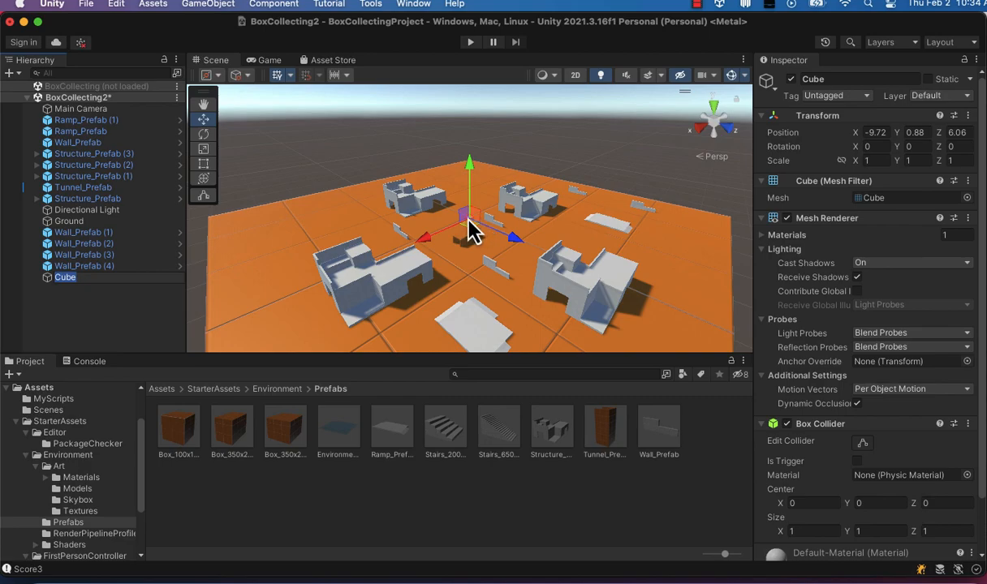
left_click(474, 231)
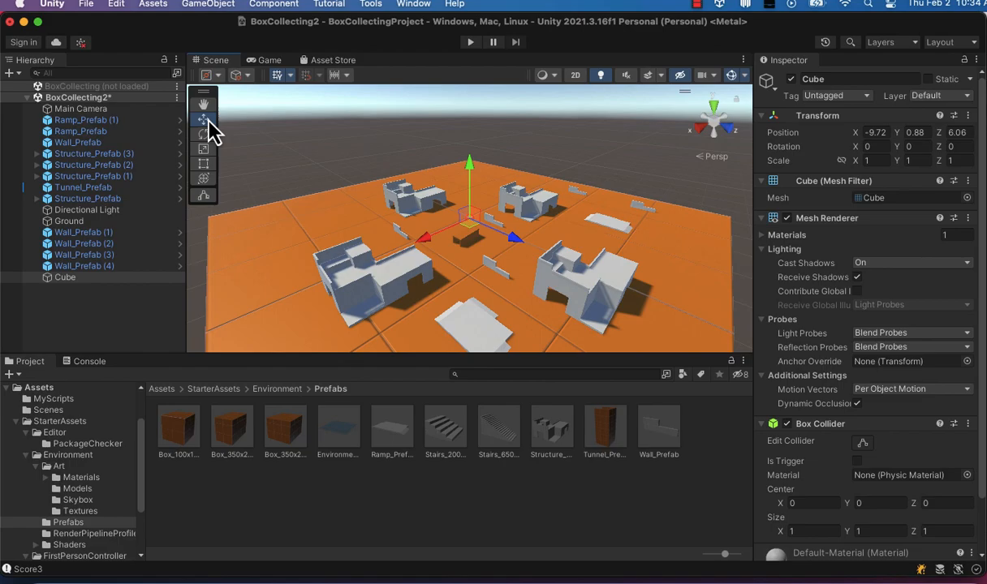
- Raise the new cube above the ground to about Y 1.79
left_click(75, 280)
key("f")
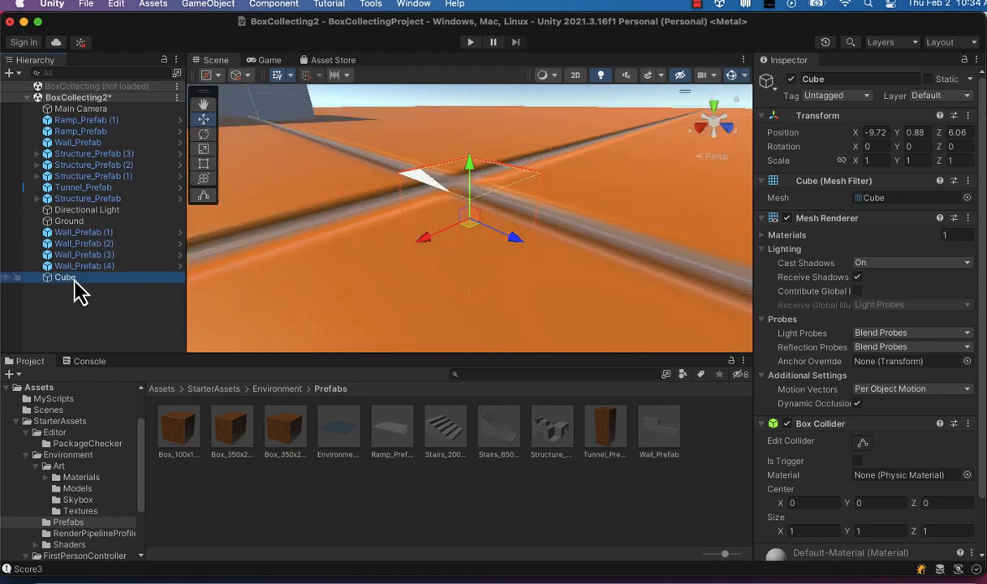
left_click_drag(471, 174, 485, 51)
scroll(487, 165, "down", 4)
scroll(489, 165, "down", 5)
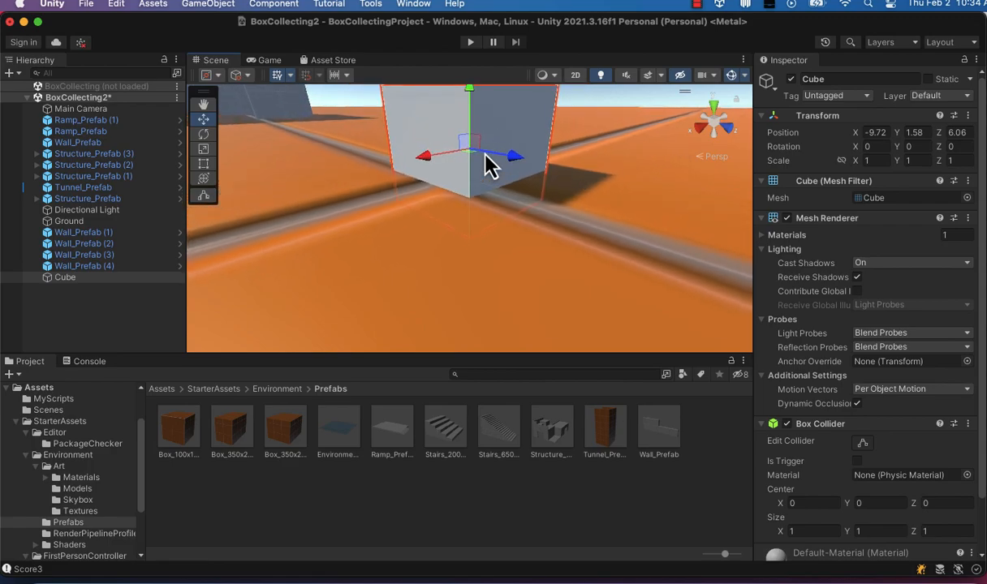
left_click_drag(472, 103, 470, 79)
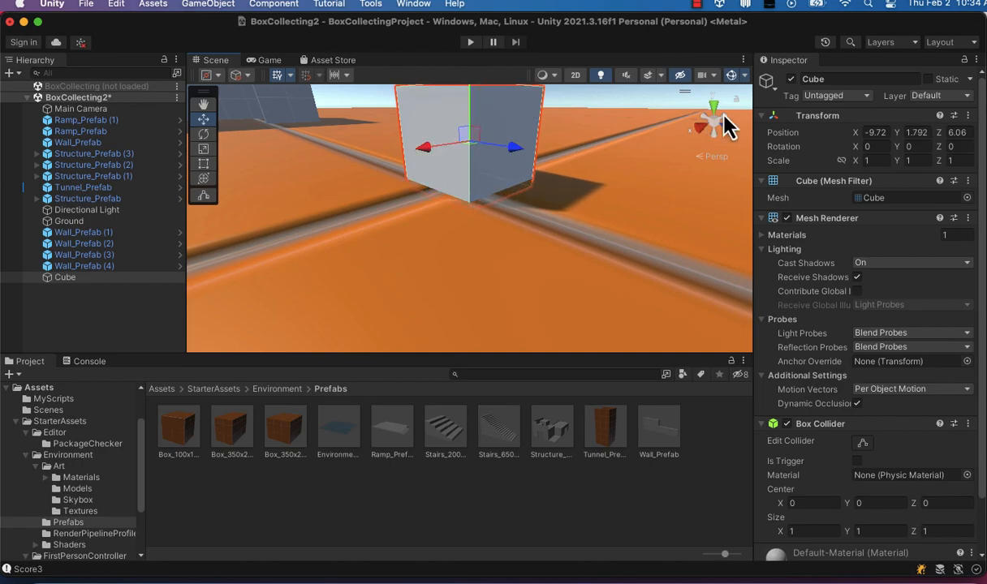
- Rename the cube as Box and assign it the Box_To_Collect tag
left_click(823, 79)
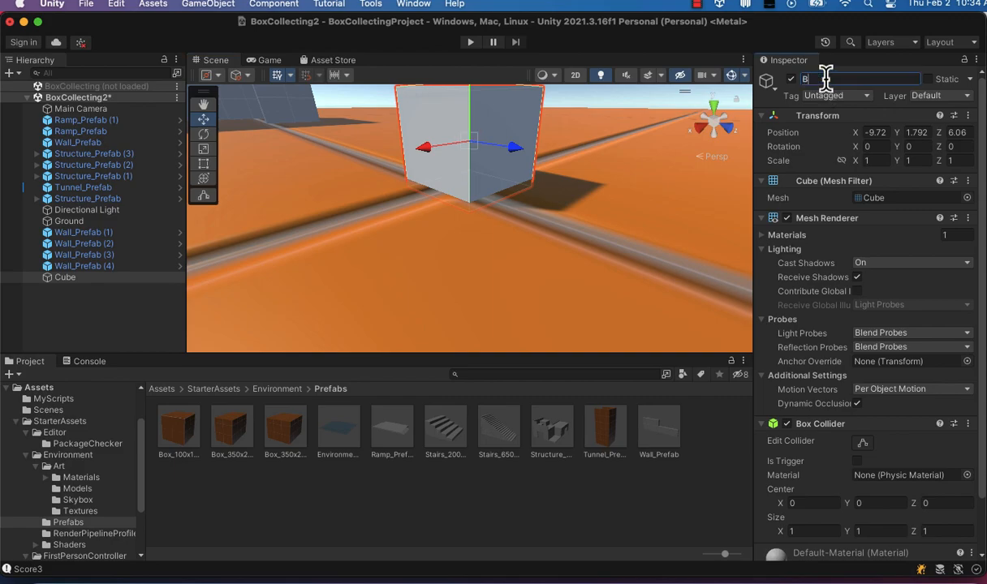
left_click(834, 95)
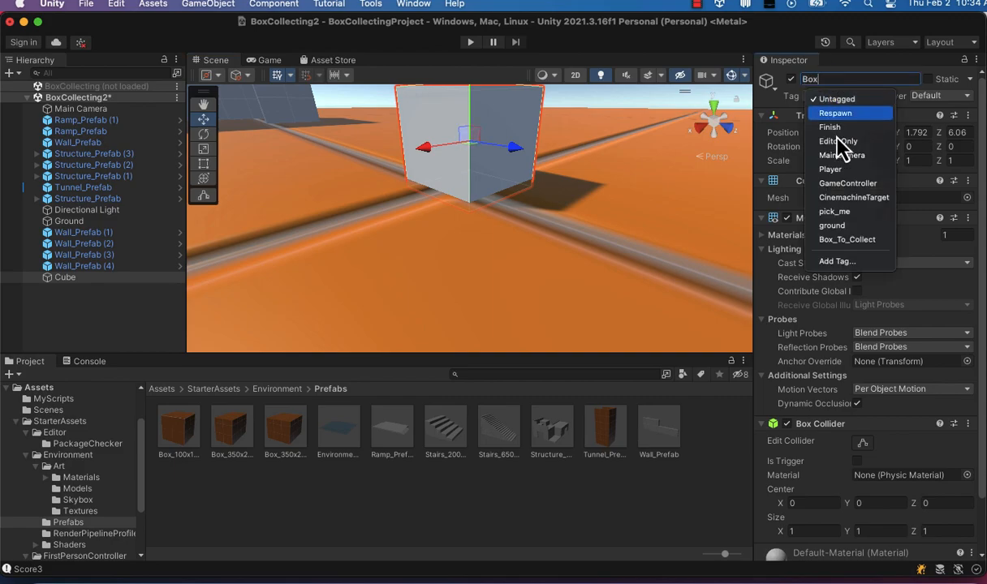
left_click(848, 239)
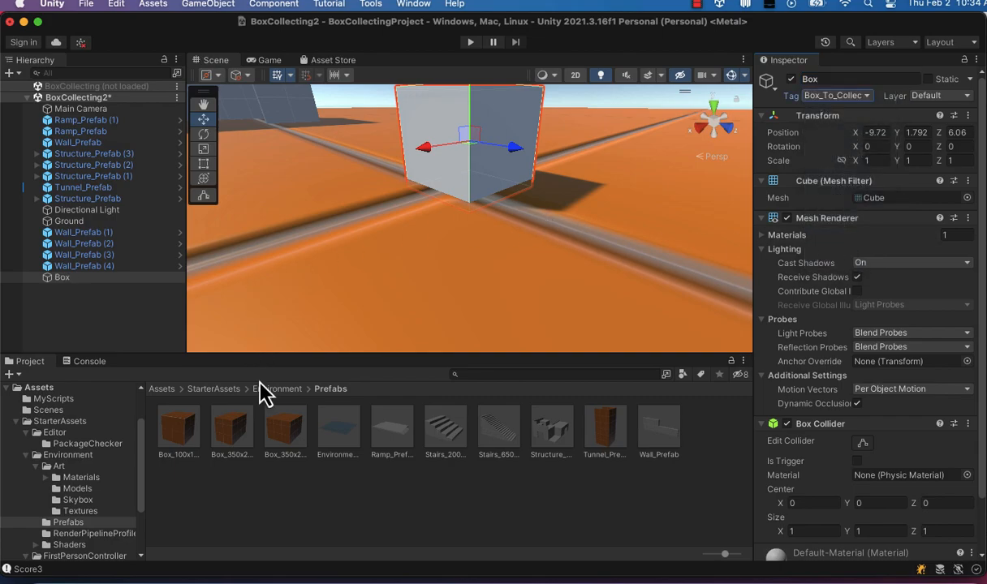
- Apply the GreyBlue_Mat material from the StarterAssets environment materials to the Box
left_click(62, 468)
double_click(179, 428)
left_click_drag(286, 425, 446, 165)
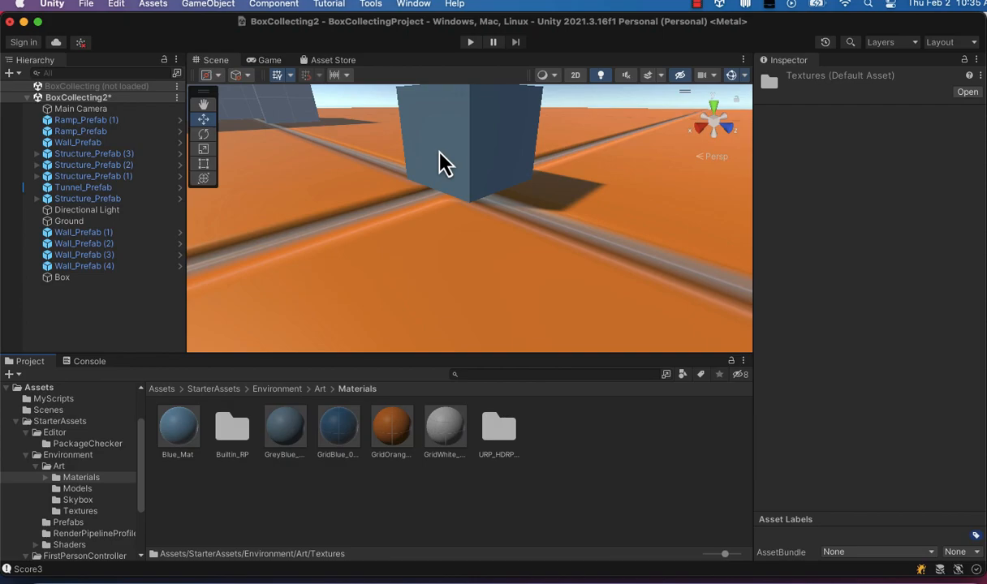
- Duplicate the Box twice, moving the first copy to about X -7.16 and the second to about X -7.16, Z 8.66
scroll(439, 153, "down", 5)
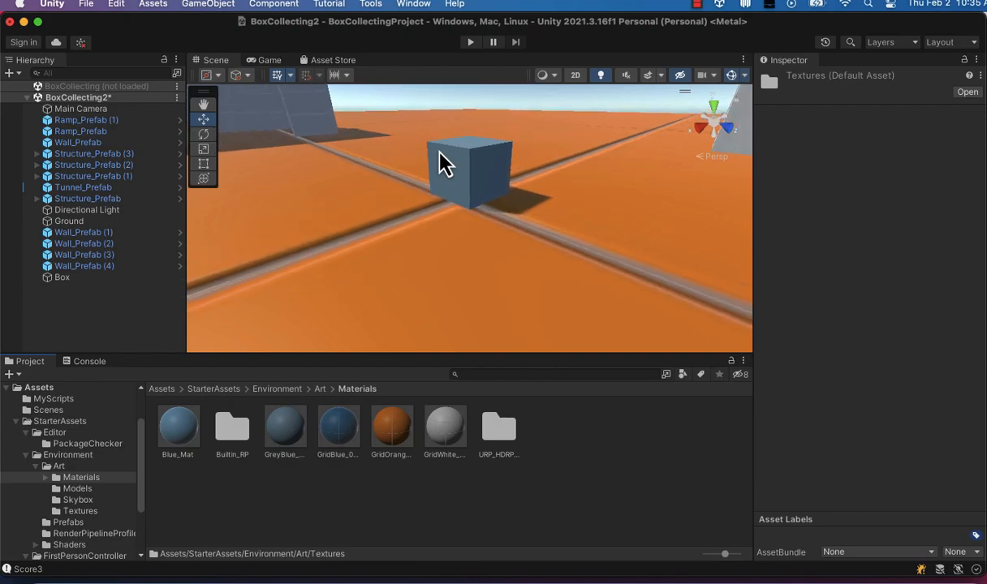
left_click(69, 282)
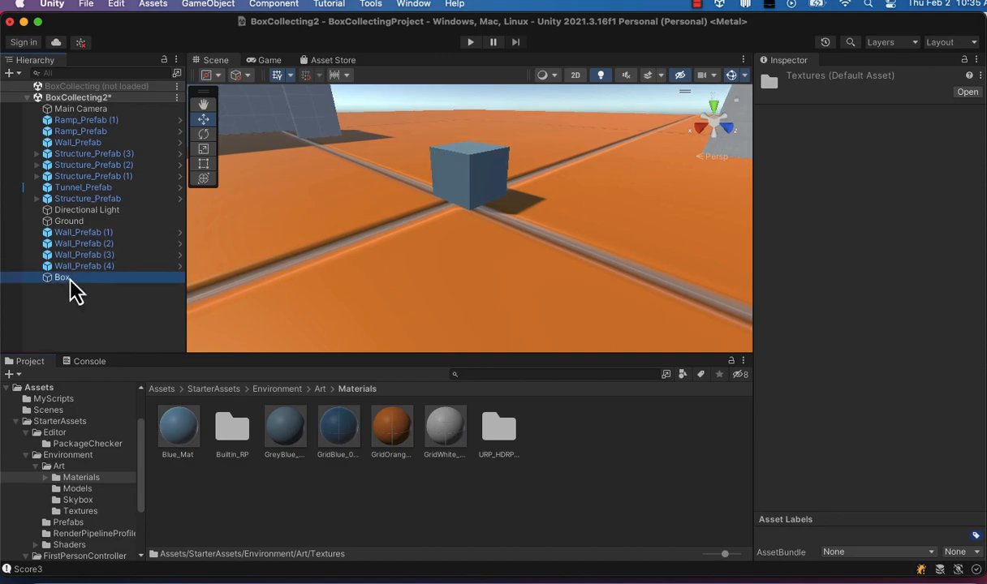
key("super+d")
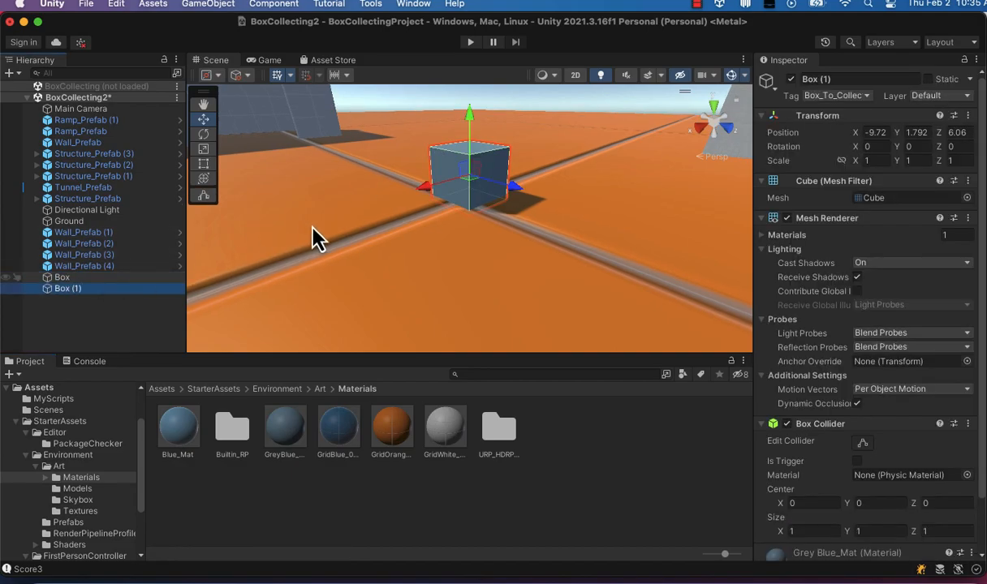
left_click_drag(423, 186, 257, 272)
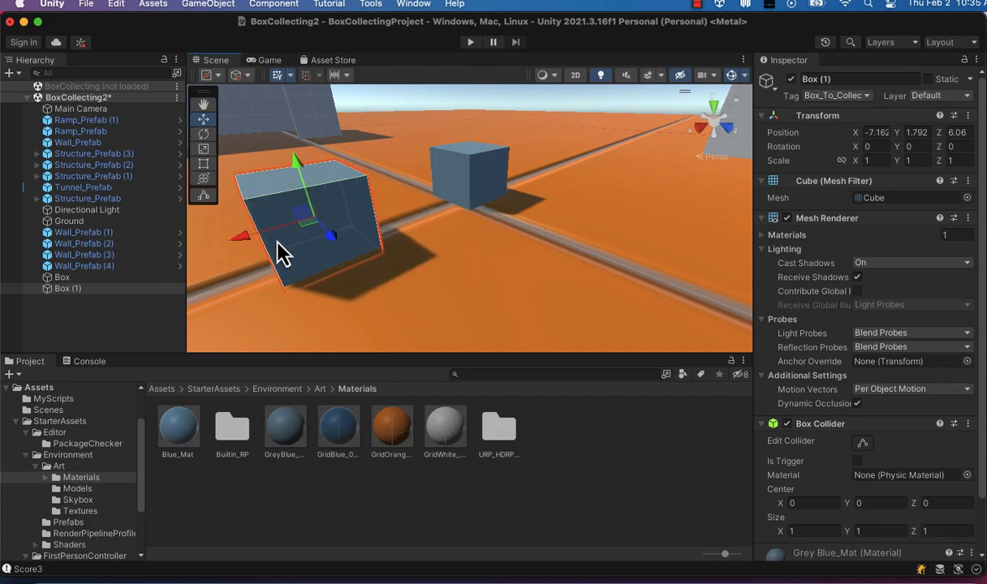
key("super+d")
left_click_drag(333, 244, 554, 383)
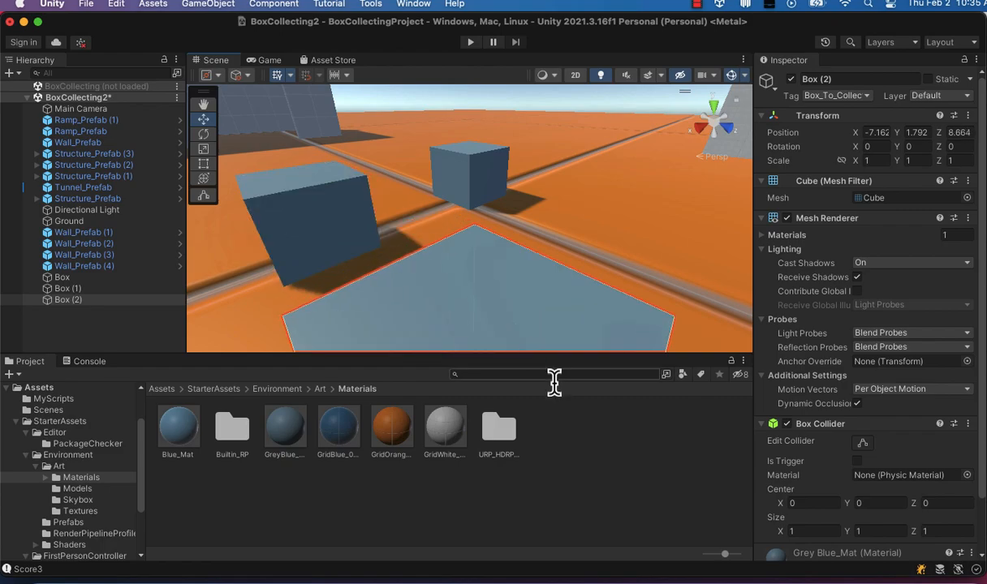